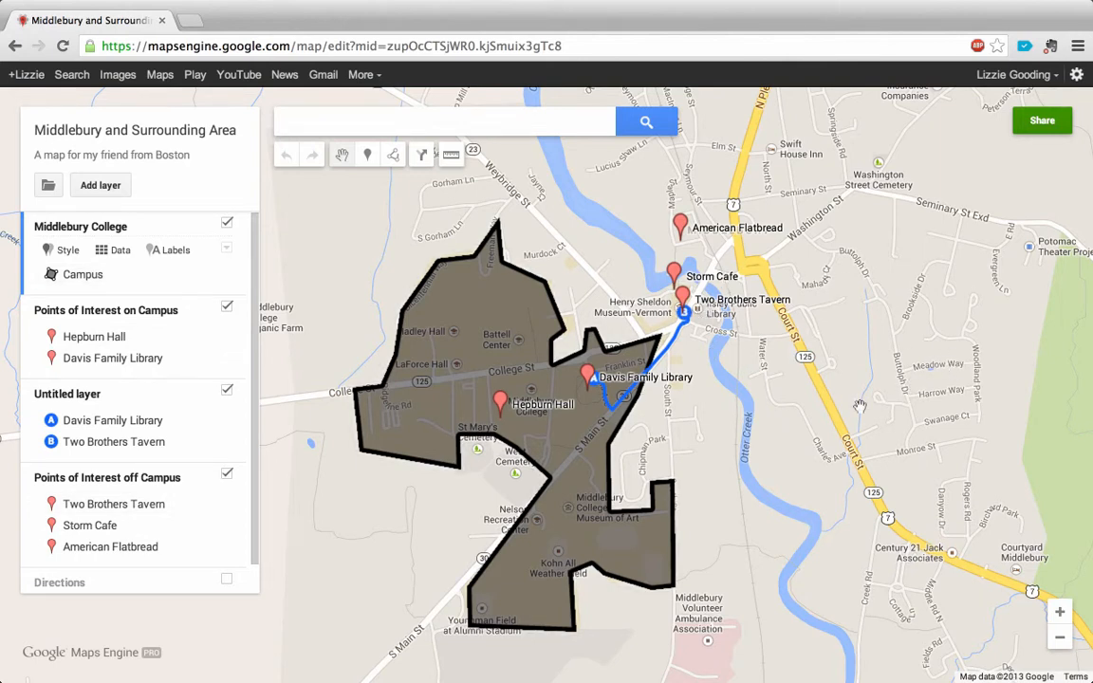
Step: Review the campus, on-campus, off-campus and untitled directions layers, then examine the campus area and the route from Davis Family Library to Two Brothers Tavern
{"action": "left_click_drag", "start_coordinate": [784, 439], "coordinate": [782, 424]}
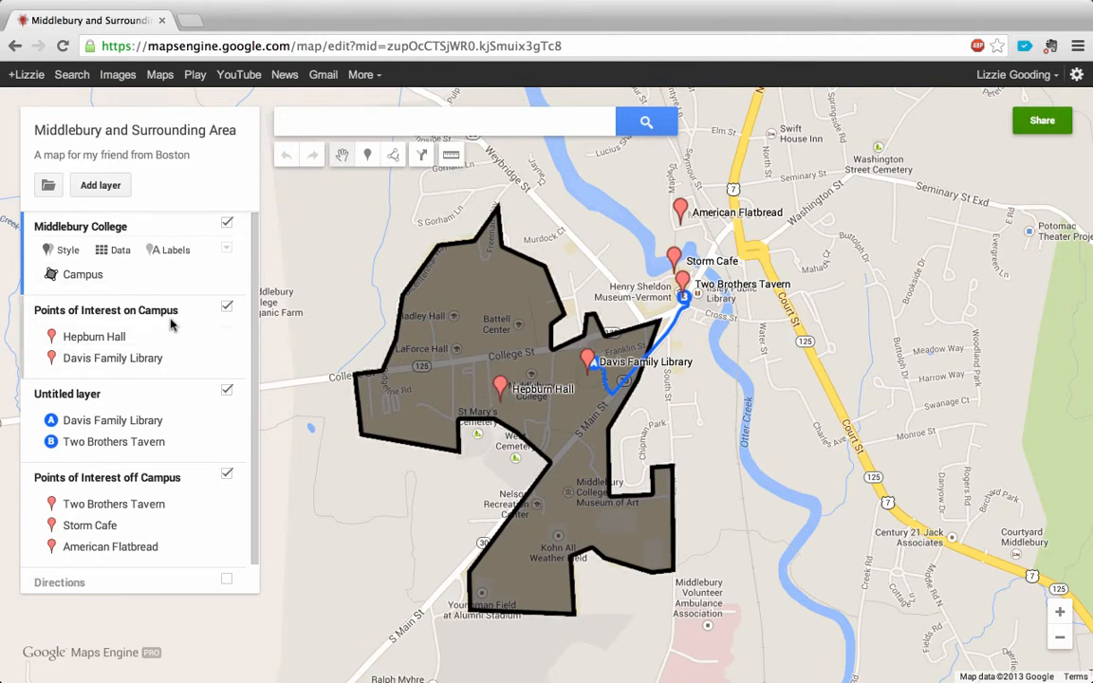
{"action": "left_click", "coordinate": [133, 319]}
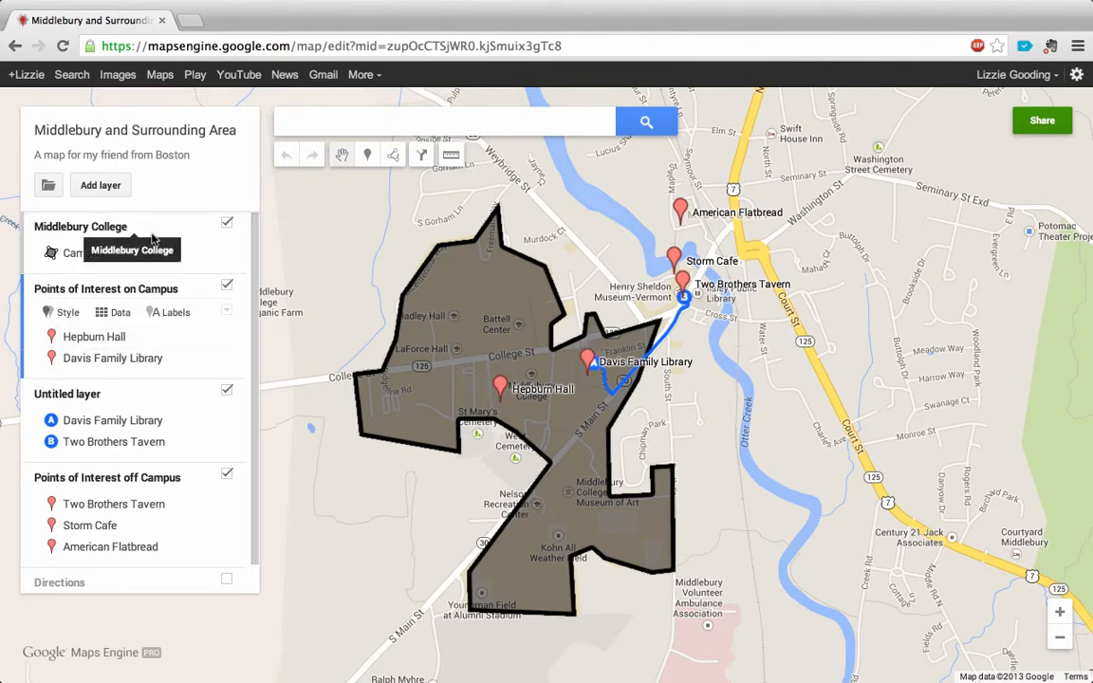
{"action": "left_click", "coordinate": [110, 231]}
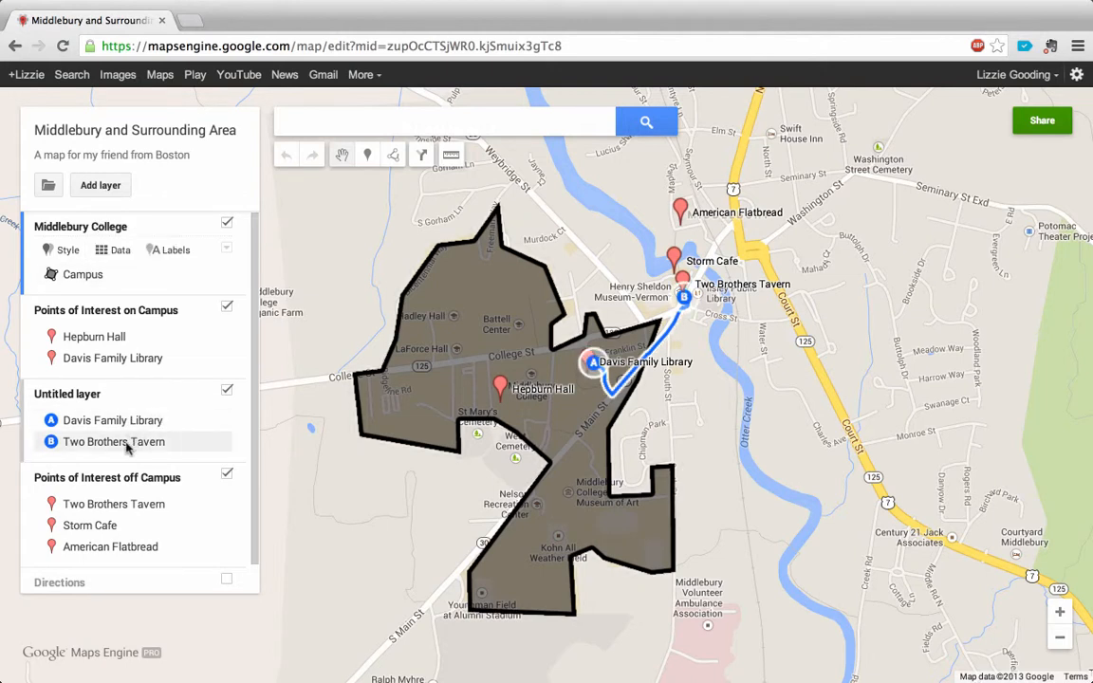
{"action": "left_click", "coordinate": [168, 480]}
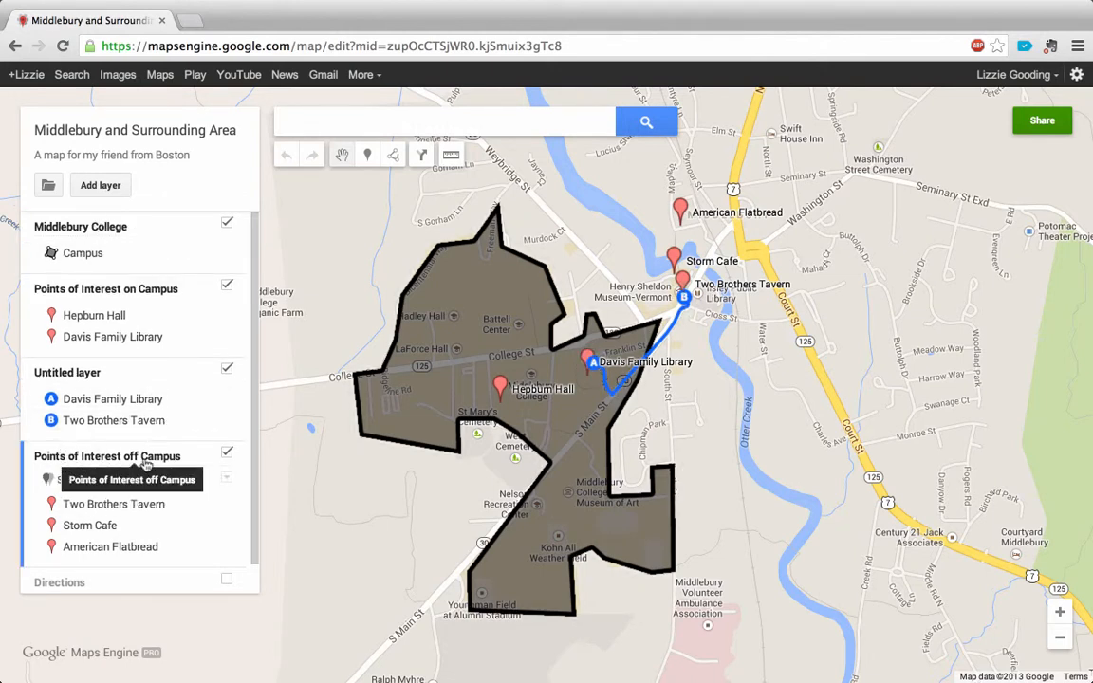
{"action": "left_click", "coordinate": [176, 384]}
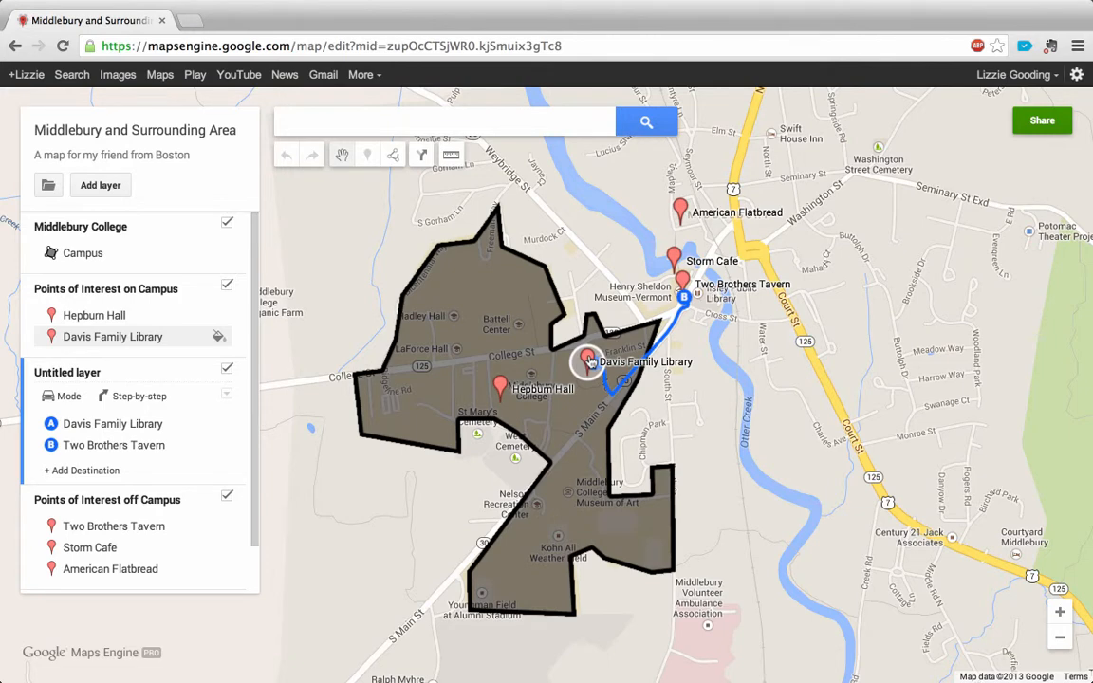
{"action": "left_click_drag", "start_coordinate": [700, 417], "coordinate": [782, 421]}
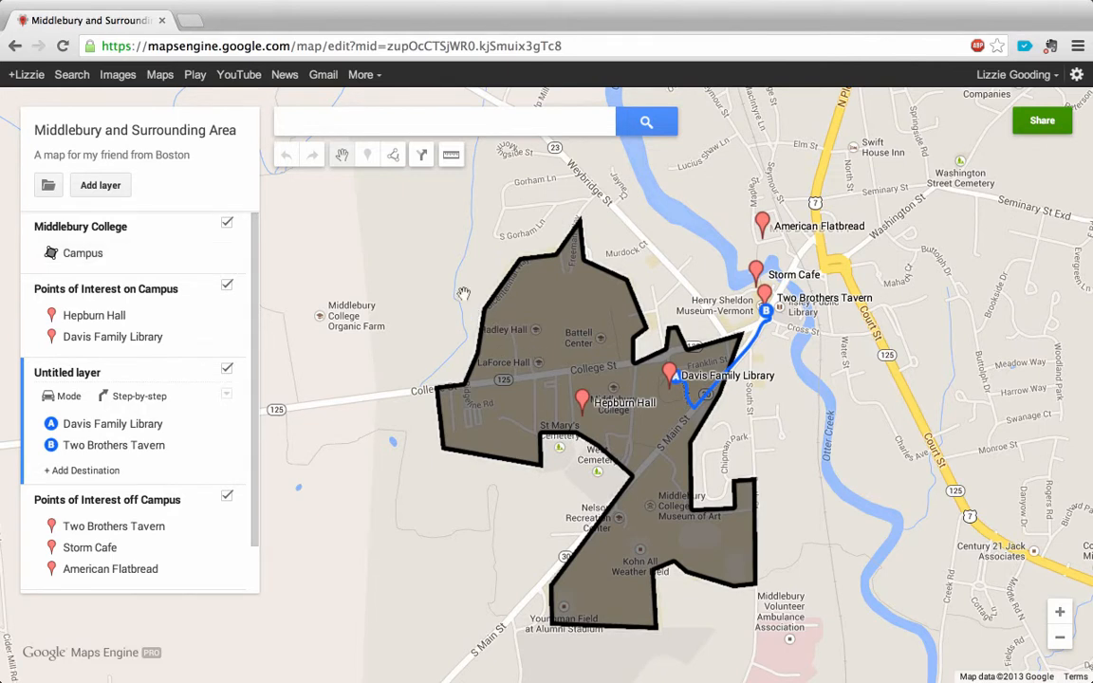
{"action": "left_click", "coordinate": [1059, 644]}
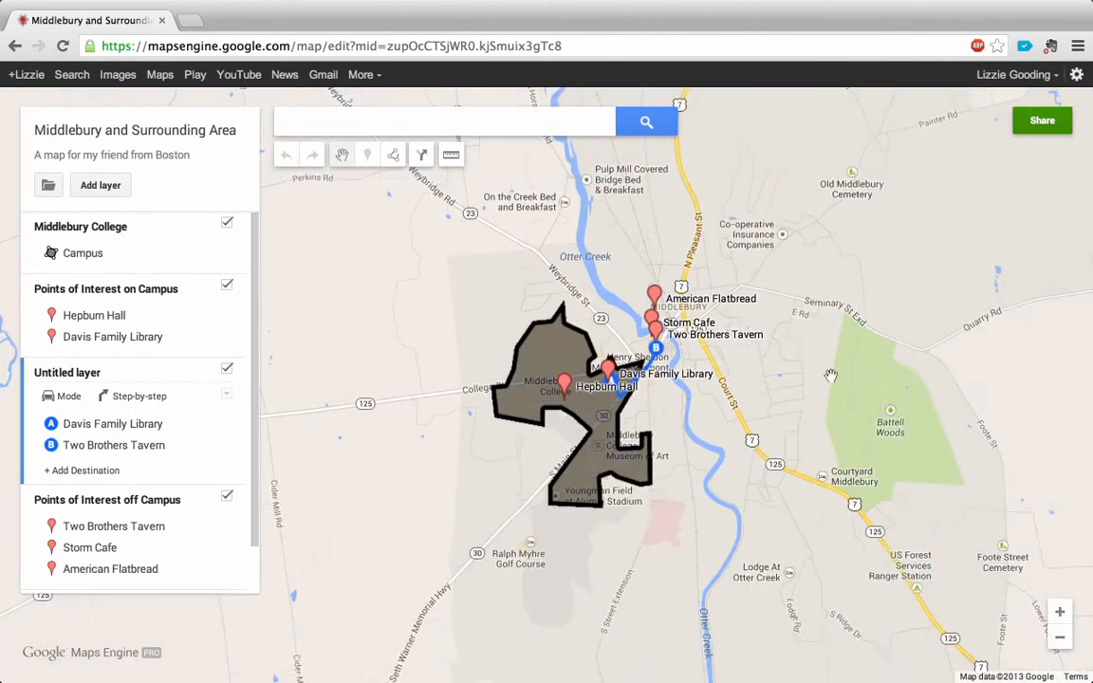
{"action": "left_click_drag", "start_coordinate": [816, 383], "coordinate": [815, 425]}
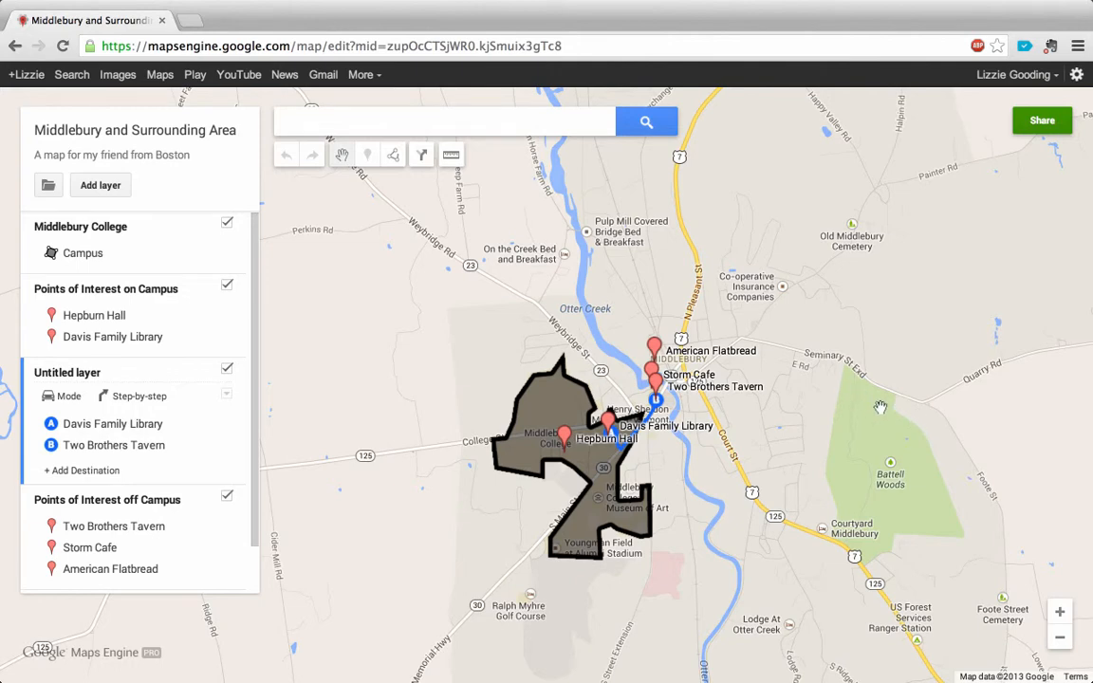
{"action": "left_click", "coordinate": [1060, 612]}
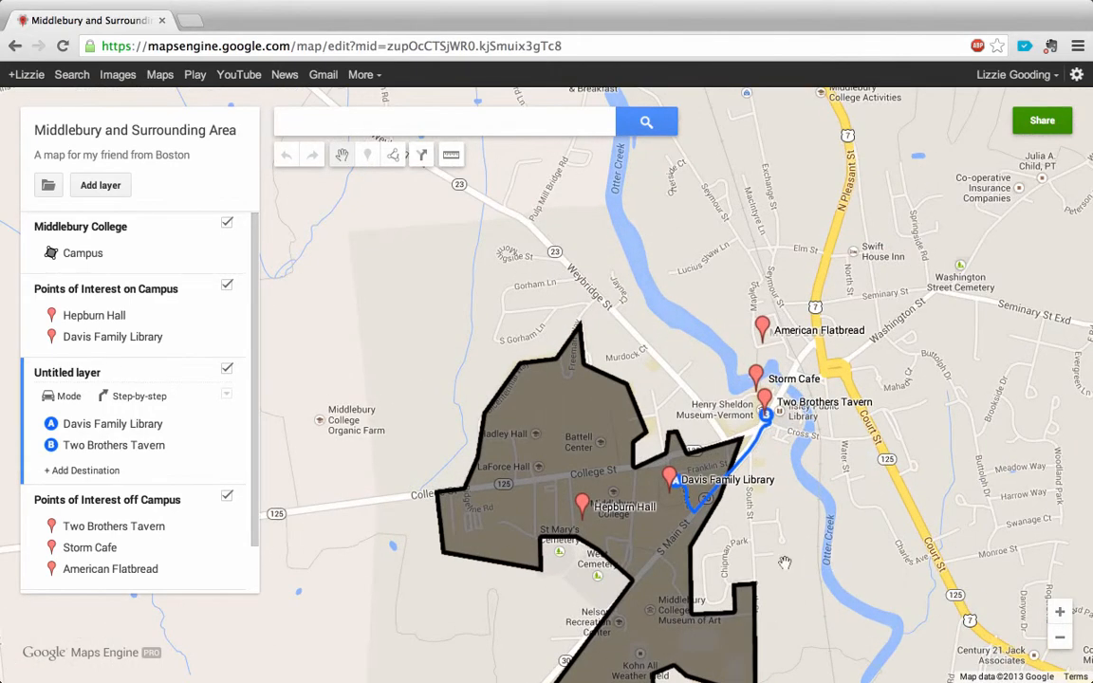
{"action": "left_click_drag", "start_coordinate": [785, 565], "coordinate": [769, 443]}
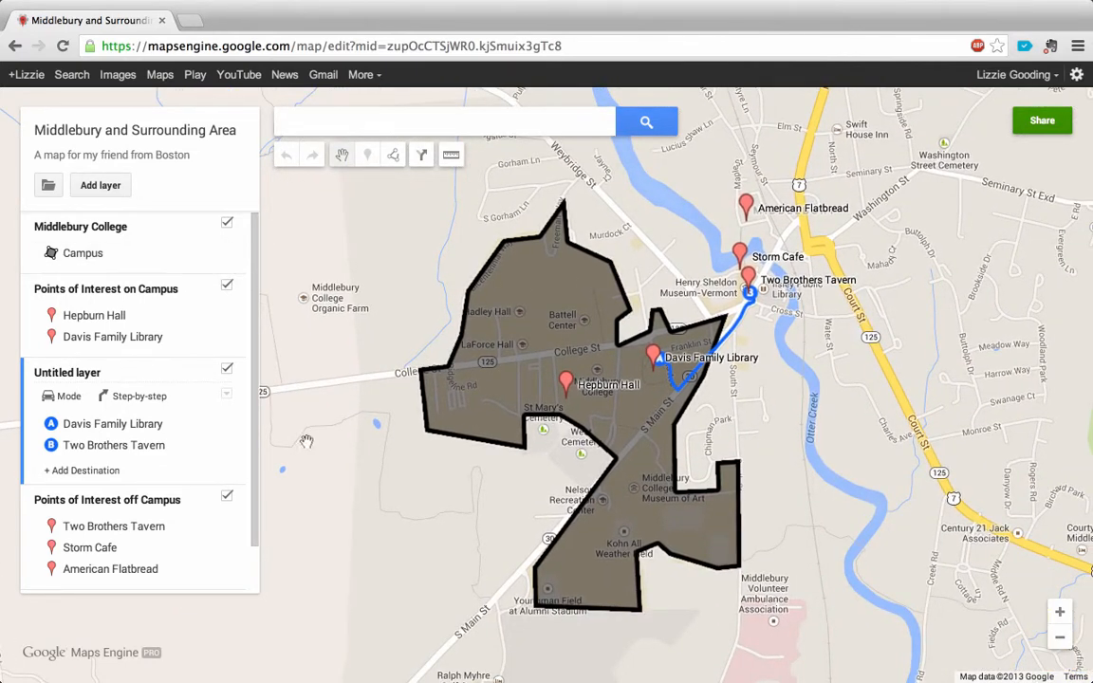
Step: Change the base map style to Light Political
{"action": "left_click_drag", "start_coordinate": [254, 472], "coordinate": [255, 546]}
{"action": "scroll", "coordinate": [254, 536], "scroll_direction": "up", "scroll_amount": 1}
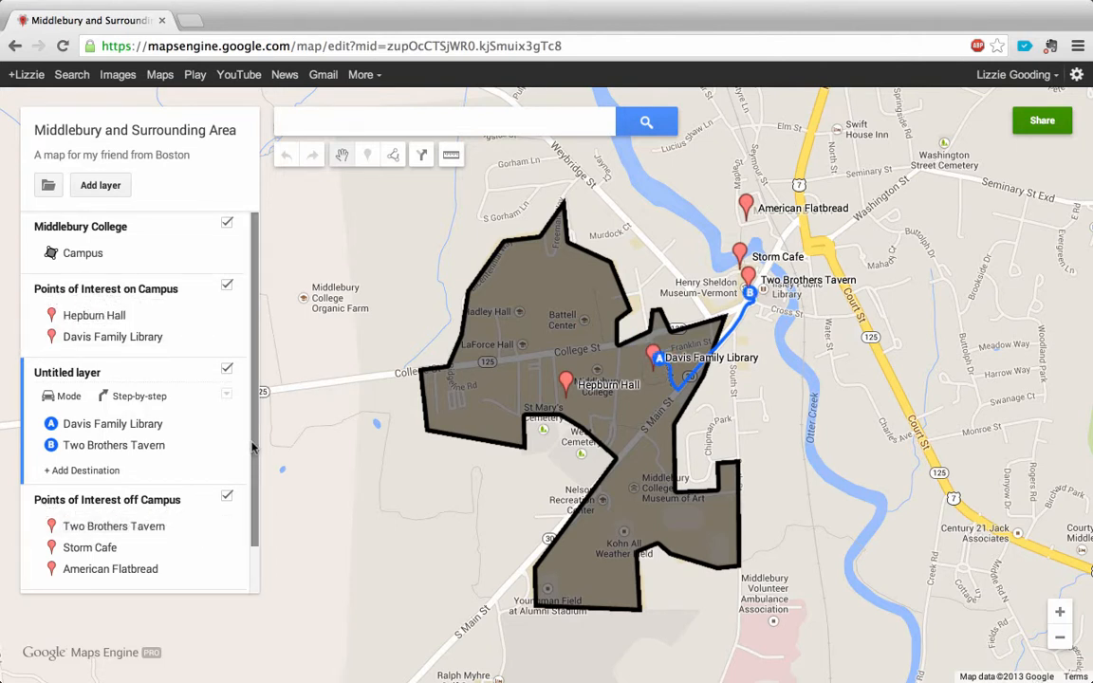
{"action": "scroll", "coordinate": [254, 503], "scroll_direction": "down", "scroll_amount": 2}
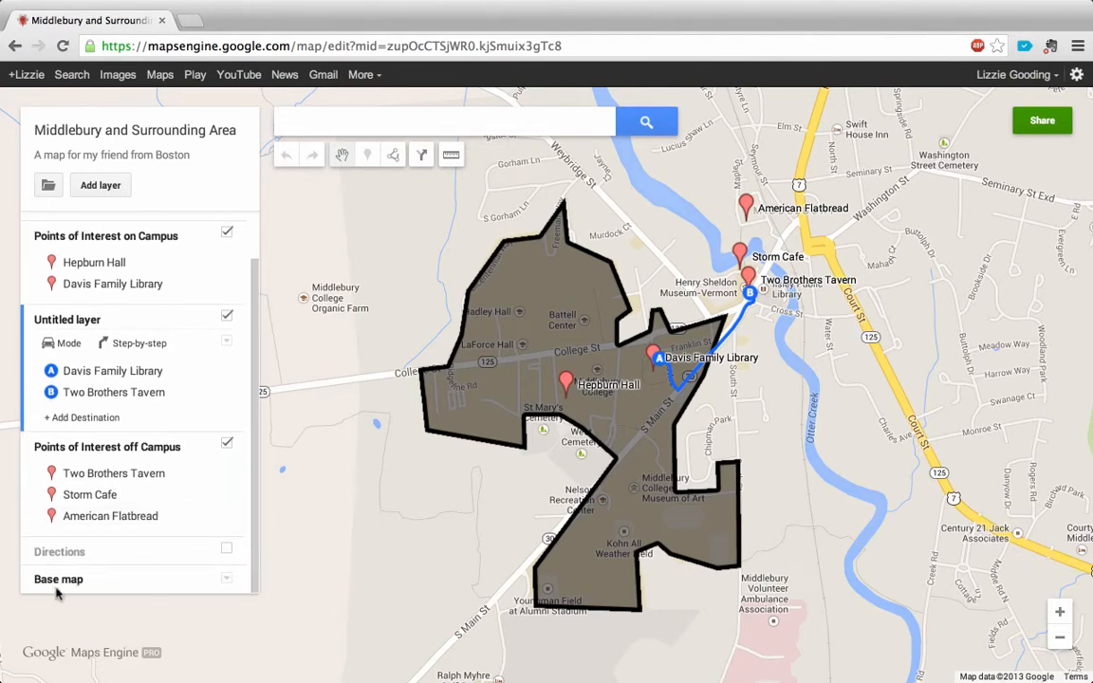
{"action": "left_click", "coordinate": [227, 581]}
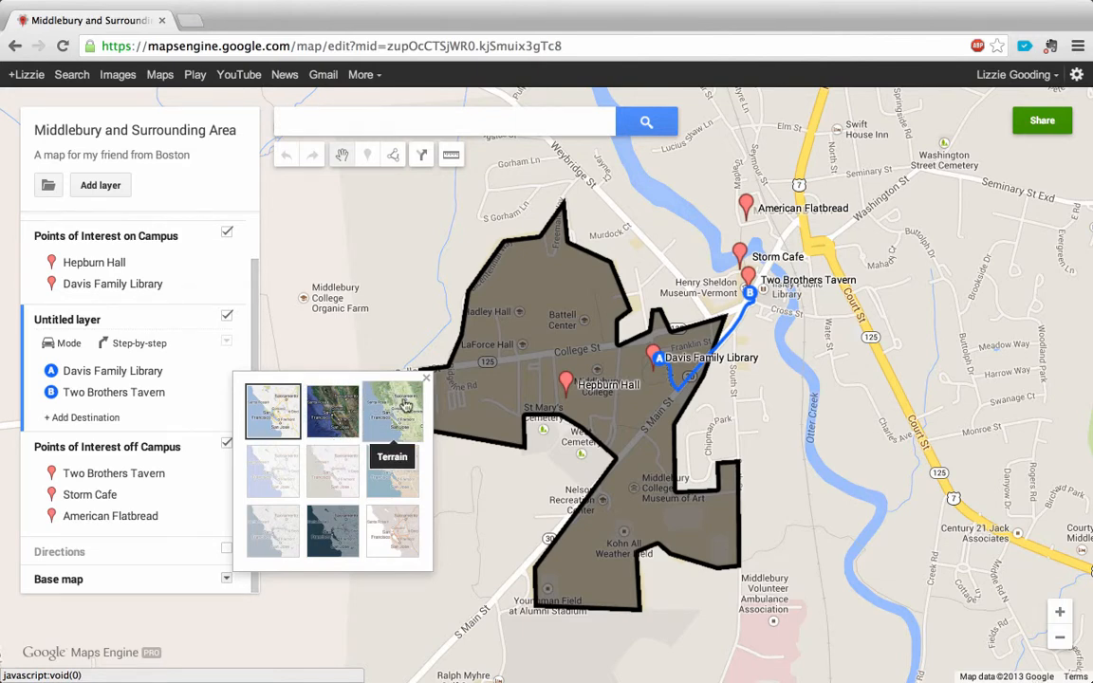
{"action": "left_click", "coordinate": [282, 472]}
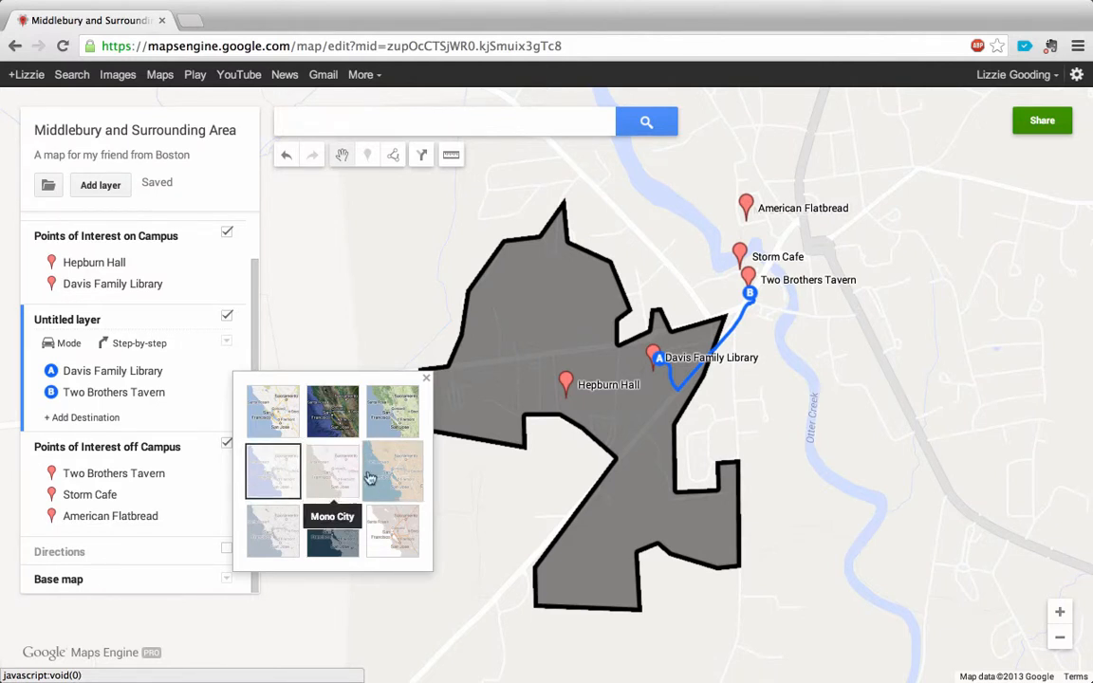
{"action": "left_click", "coordinate": [426, 379]}
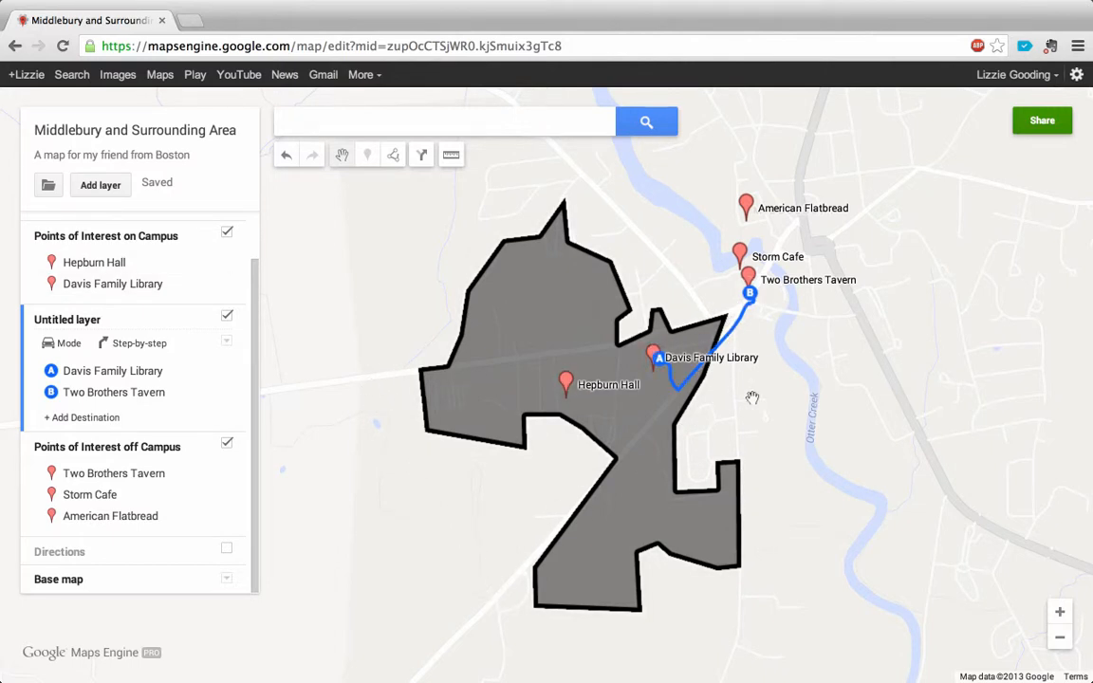
Step: Switch the base map back to the standard road map style, the first of the available styles
{"action": "left_click_drag", "start_coordinate": [879, 305], "coordinate": [764, 324]}
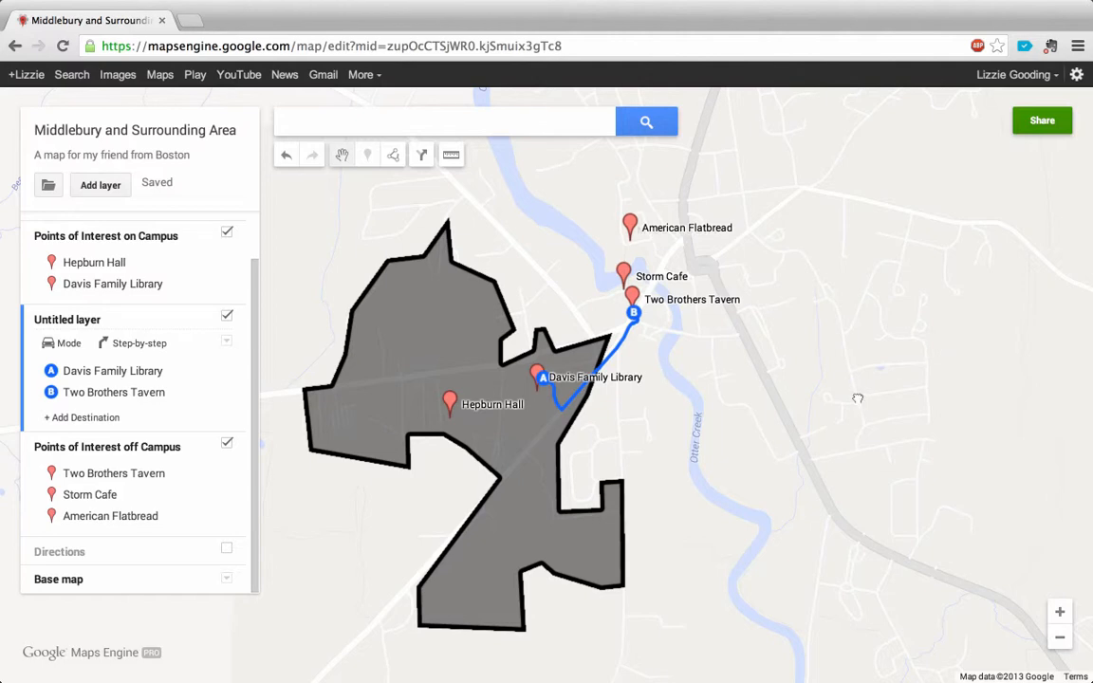
{"action": "left_click_drag", "start_coordinate": [770, 357], "coordinate": [790, 358]}
{"action": "left_click", "coordinate": [226, 581]}
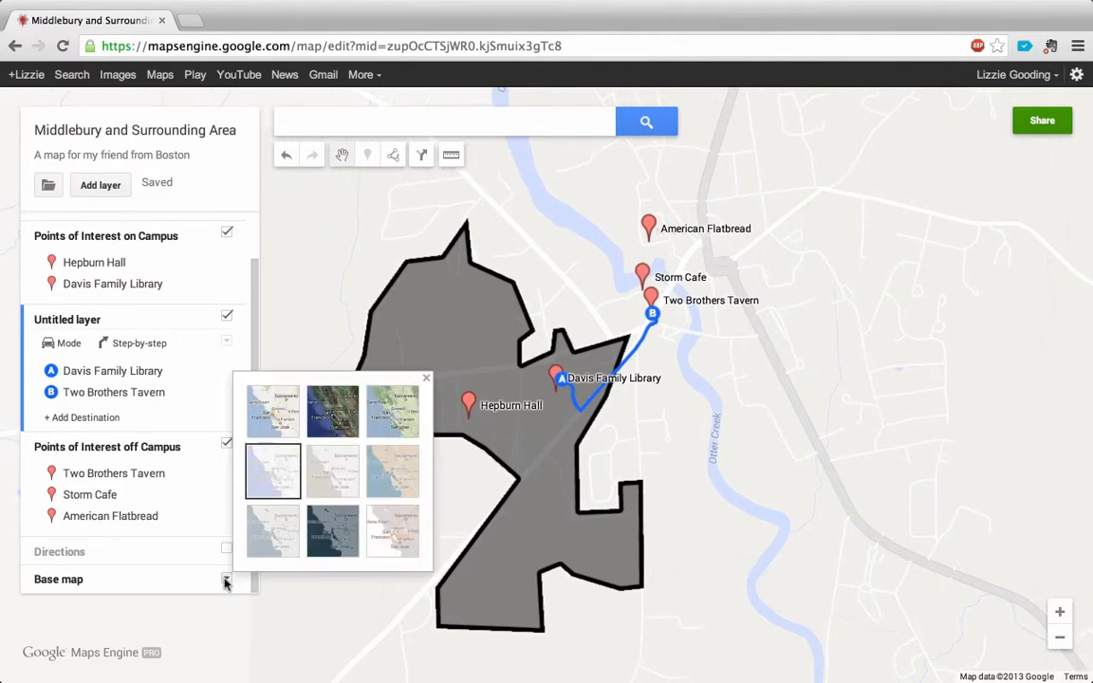
{"action": "left_click", "coordinate": [293, 415]}
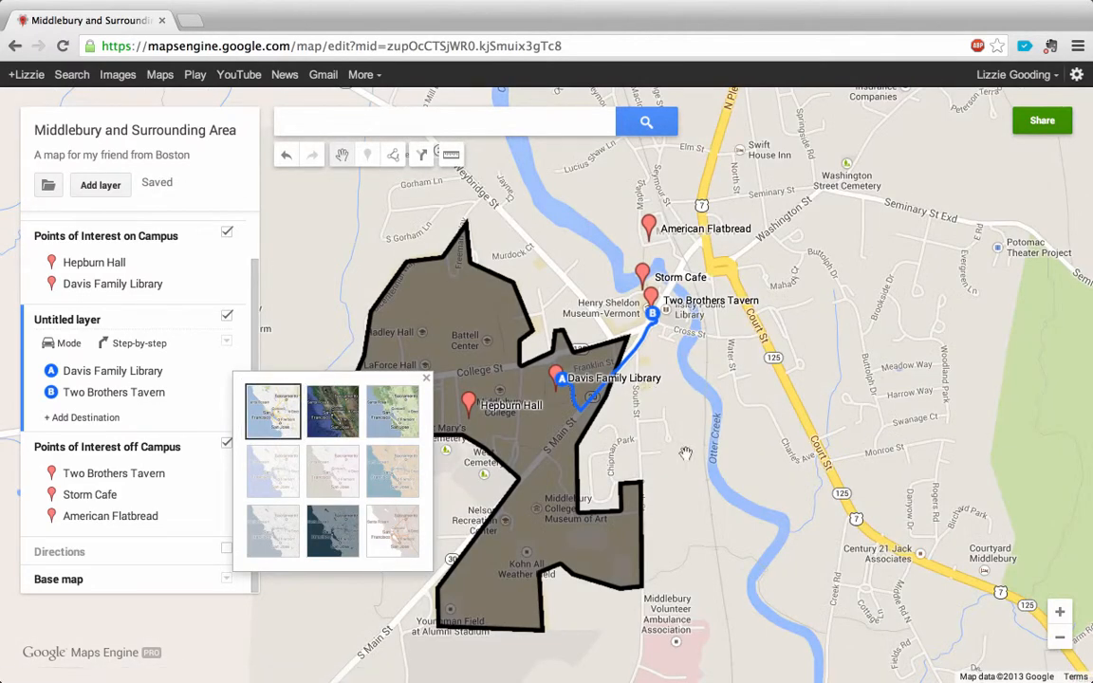
{"action": "left_click", "coordinate": [427, 380]}
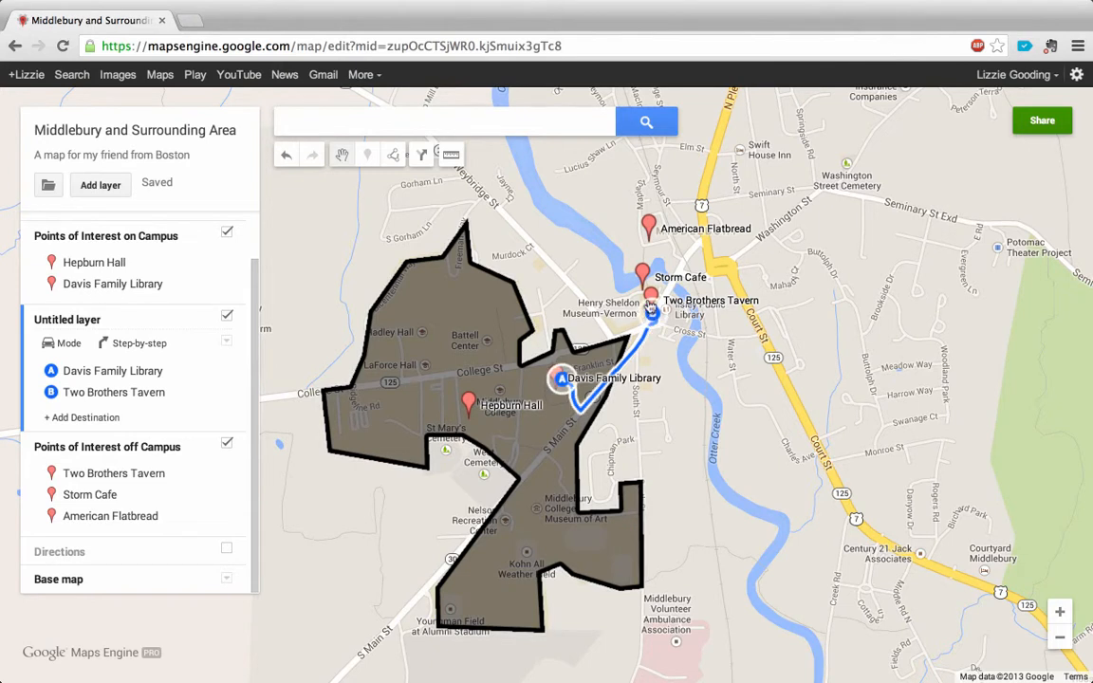
Step: Reapply the Light Political style to the base map and close the style choices
{"action": "left_click", "coordinate": [226, 578]}
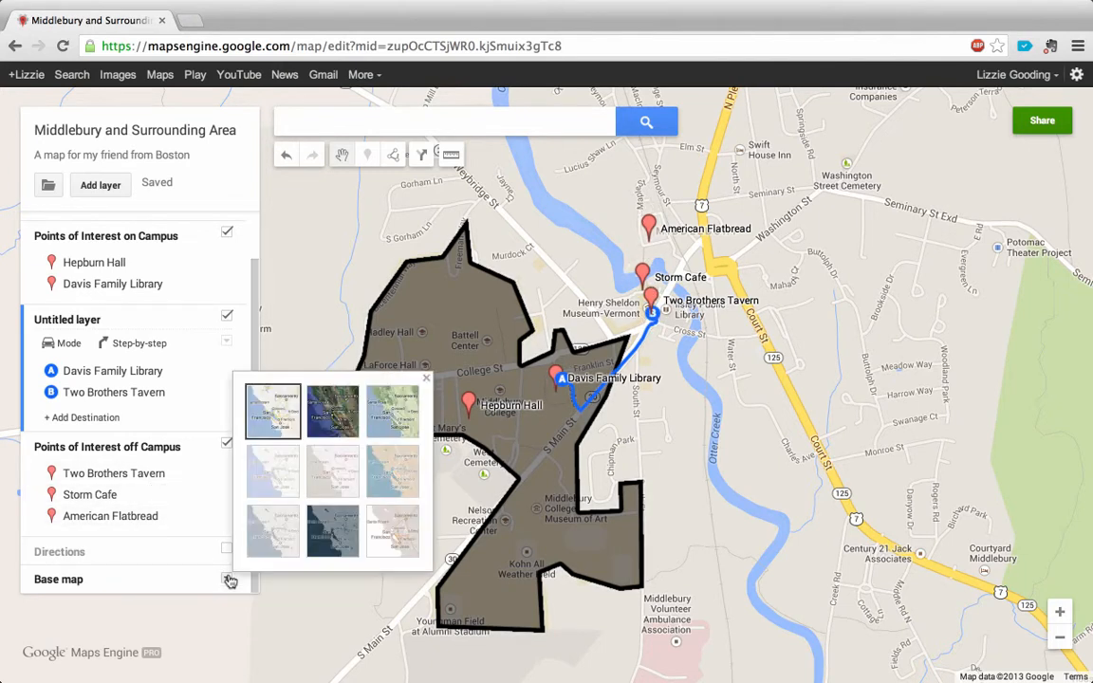
{"action": "left_click", "coordinate": [268, 466]}
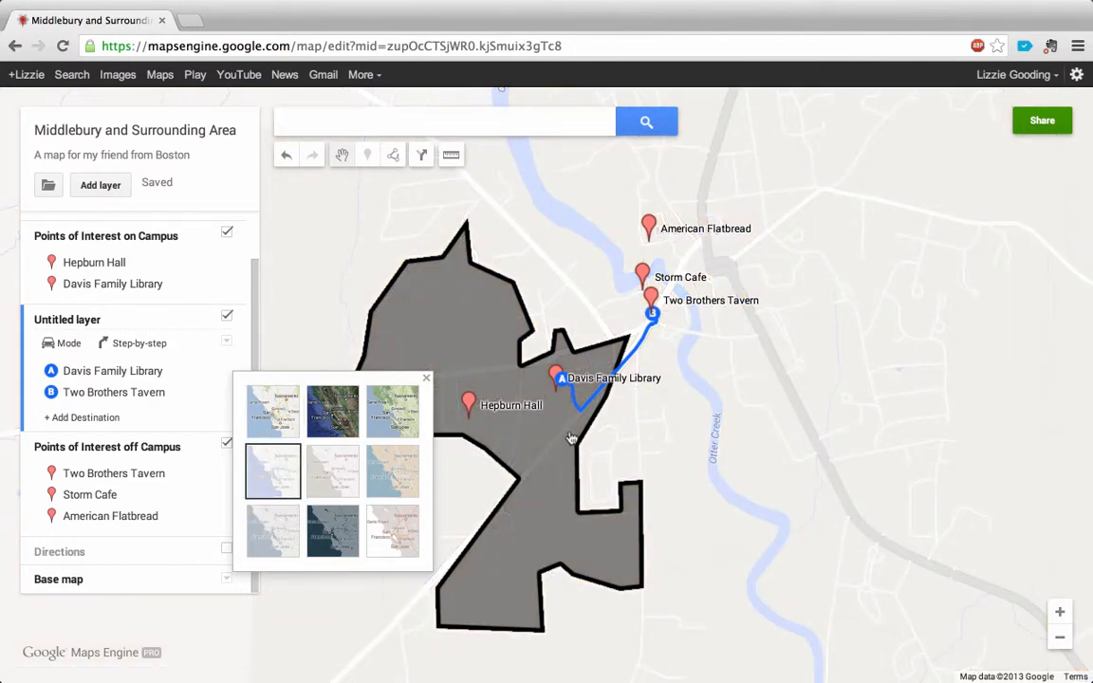
{"action": "left_click", "coordinate": [644, 460]}
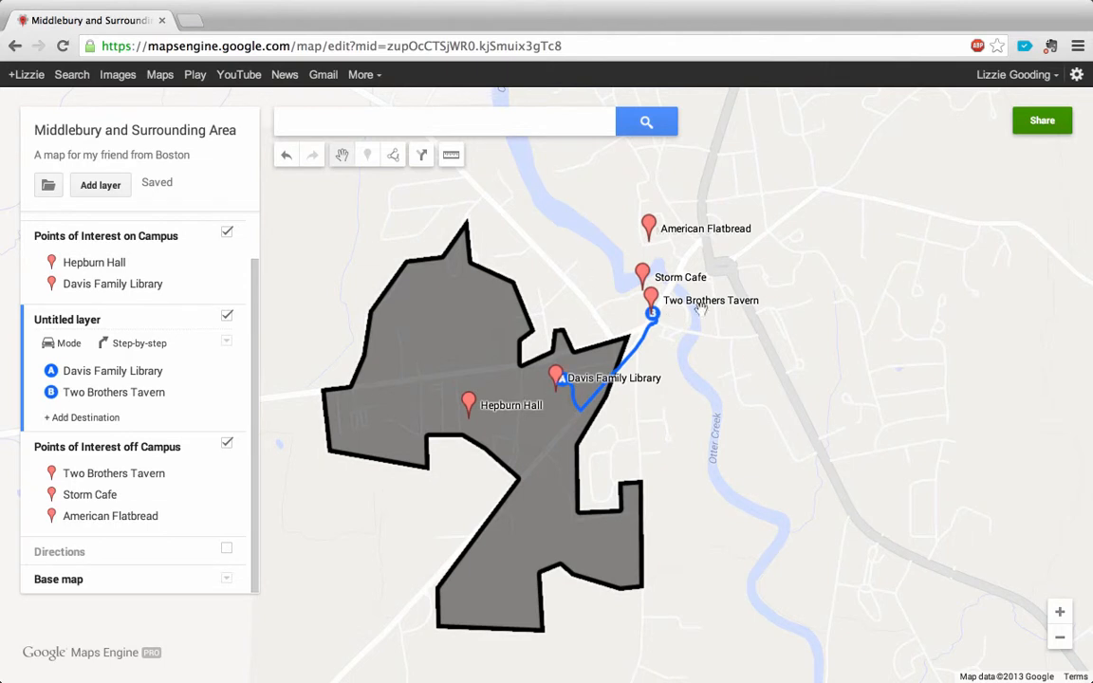
{"action": "left_click_drag", "start_coordinate": [773, 287], "coordinate": [772, 306]}
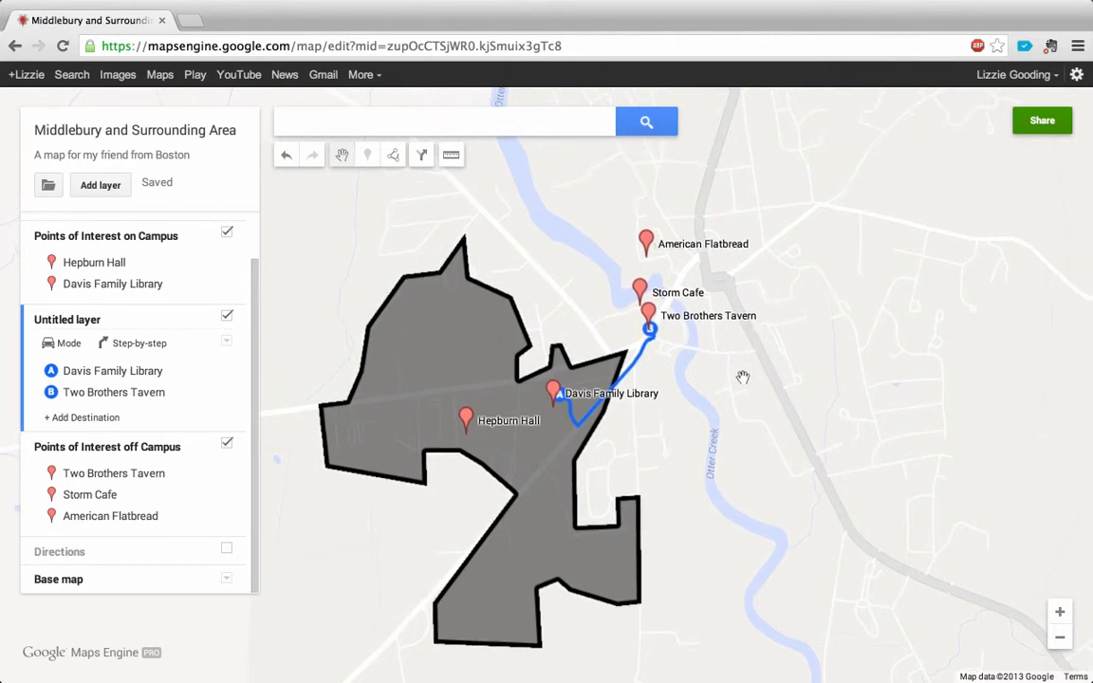
{"action": "left_click_drag", "start_coordinate": [290, 303], "coordinate": [304, 307]}
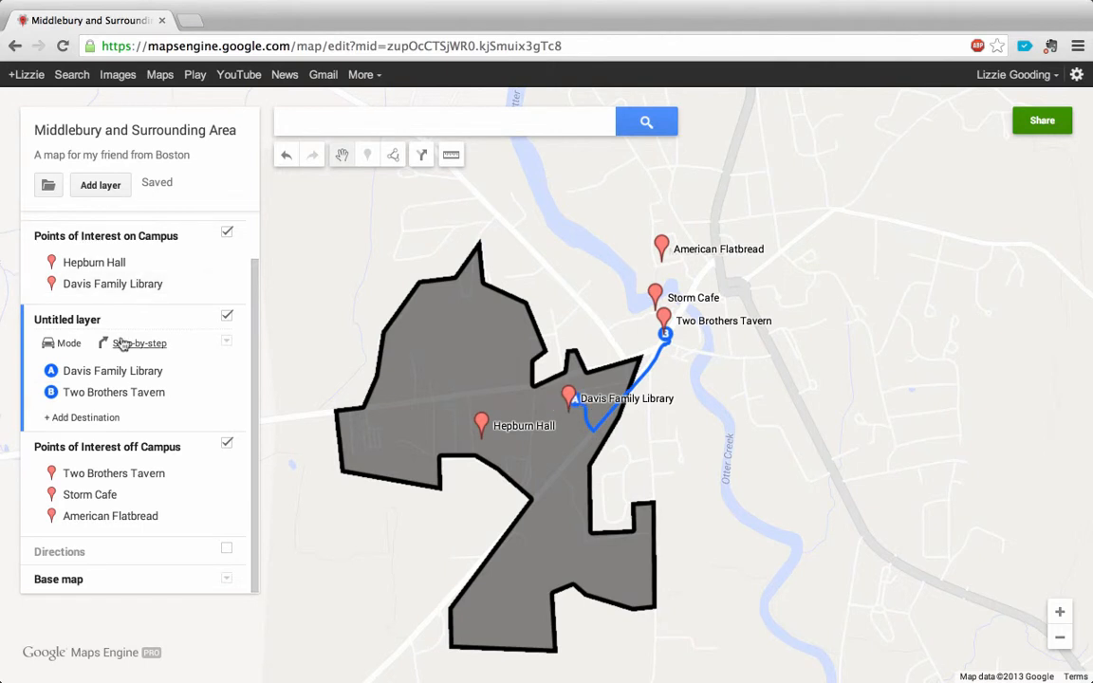
Step: Reduce the border width of the Campus polygon in the Middlebury College layer to the minimum
{"action": "scroll", "coordinate": [159, 421], "scroll_direction": "up", "scroll_amount": 1}
{"action": "scroll", "coordinate": [159, 422], "scroll_direction": "up", "scroll_amount": 2}
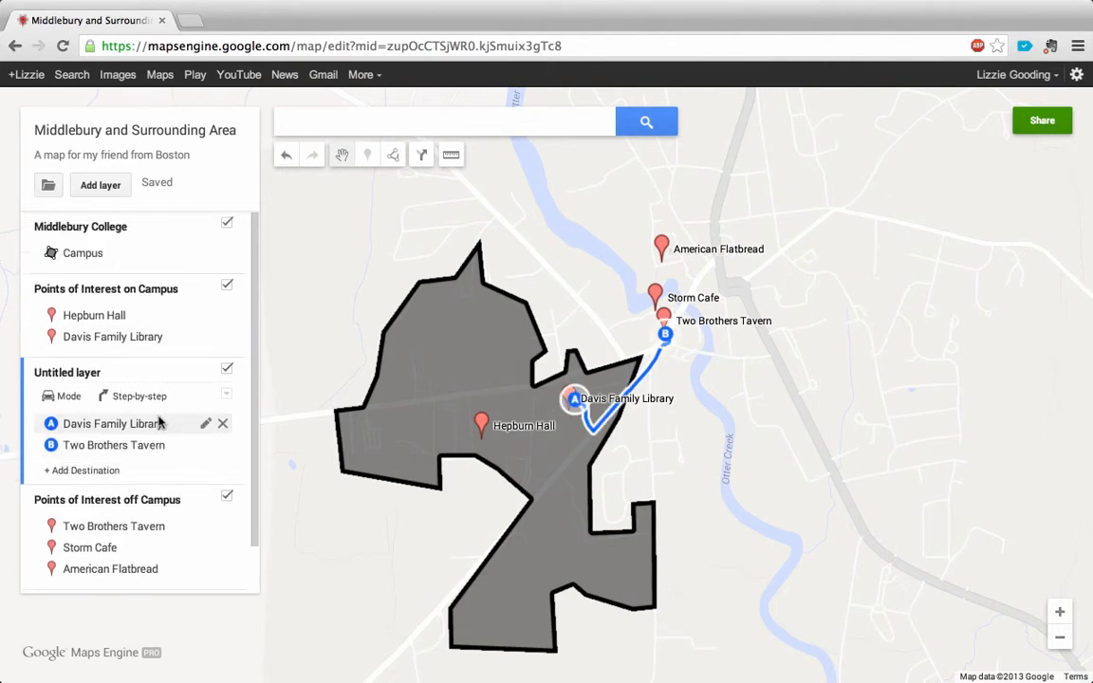
{"action": "left_click", "coordinate": [92, 249]}
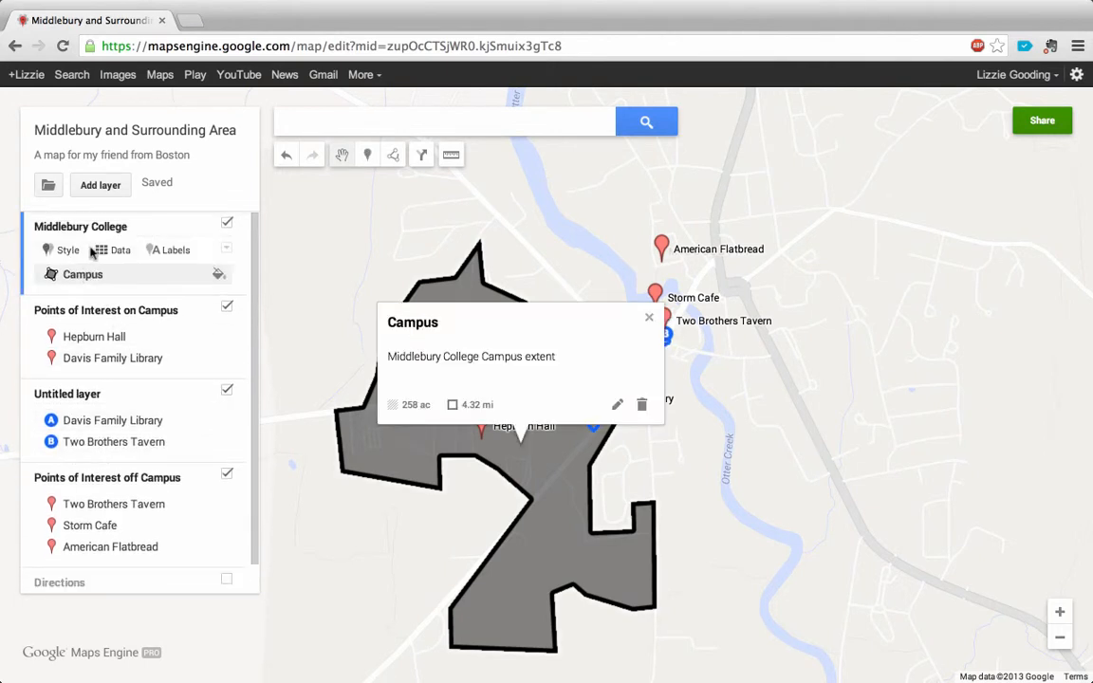
{"action": "left_click", "coordinate": [219, 275]}
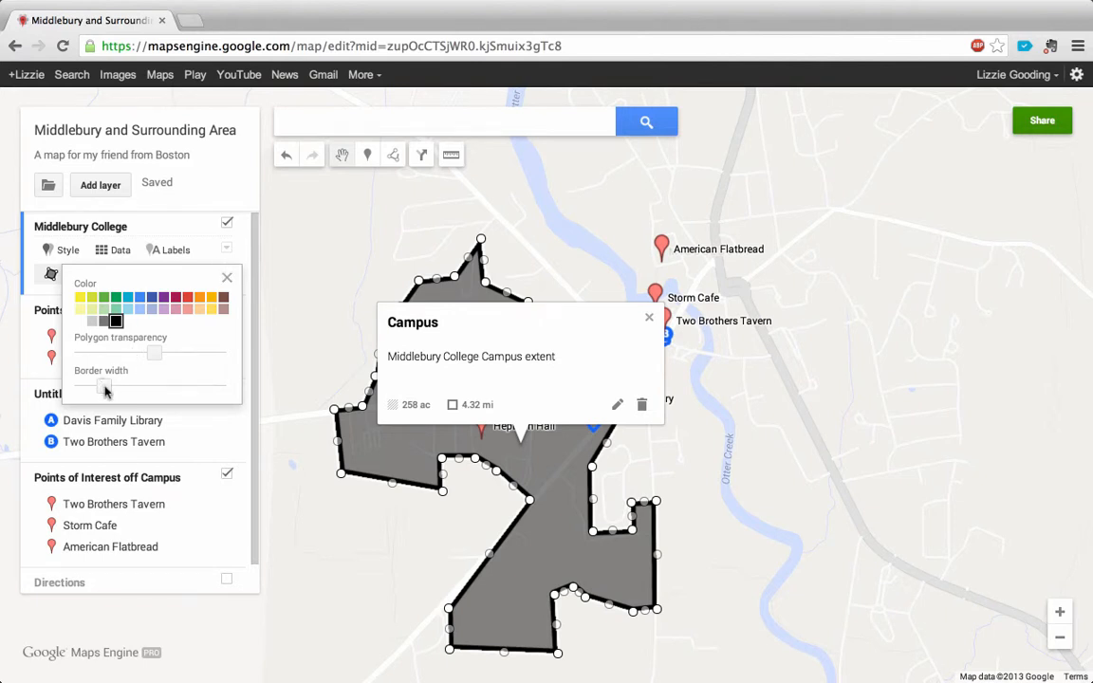
{"action": "left_click_drag", "start_coordinate": [105, 391], "coordinate": [80, 389]}
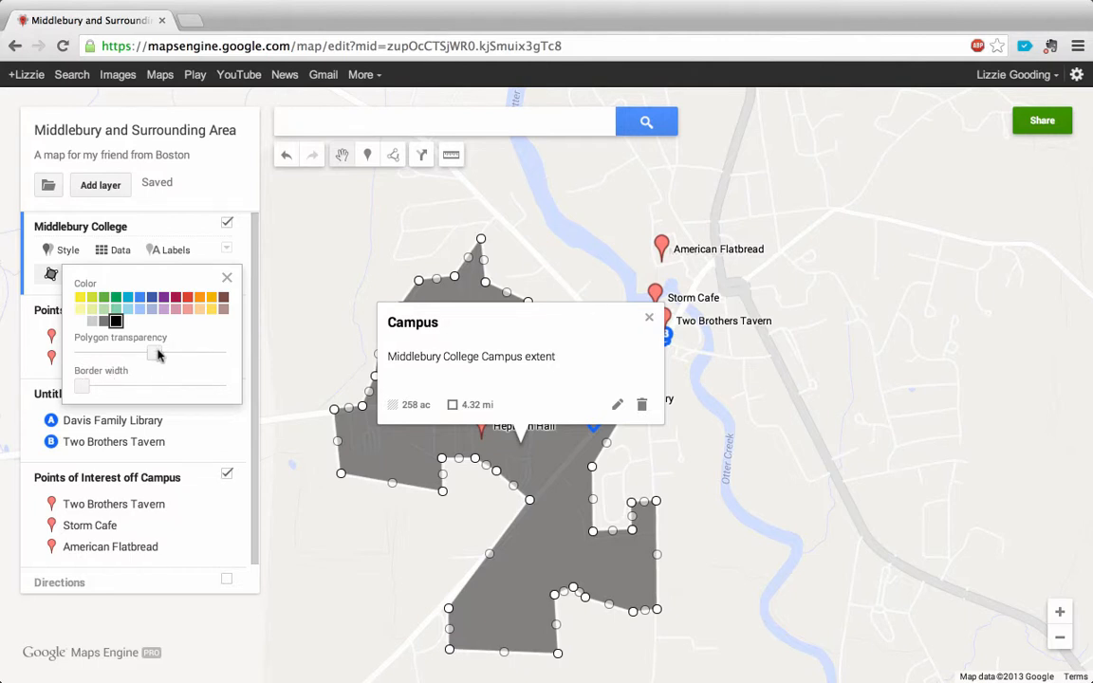
Step: Recolor the Campus polygon medium gray and make its fill less transparent, then close its info window
{"action": "left_click", "coordinate": [105, 328]}
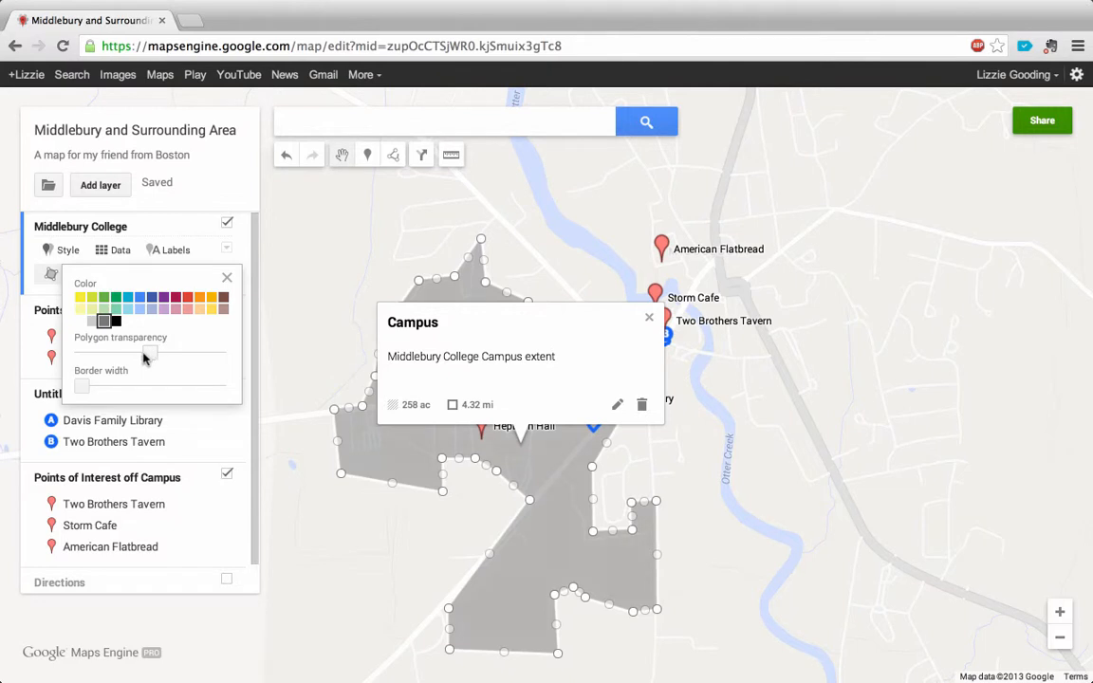
{"action": "left_click_drag", "start_coordinate": [155, 358], "coordinate": [109, 353]}
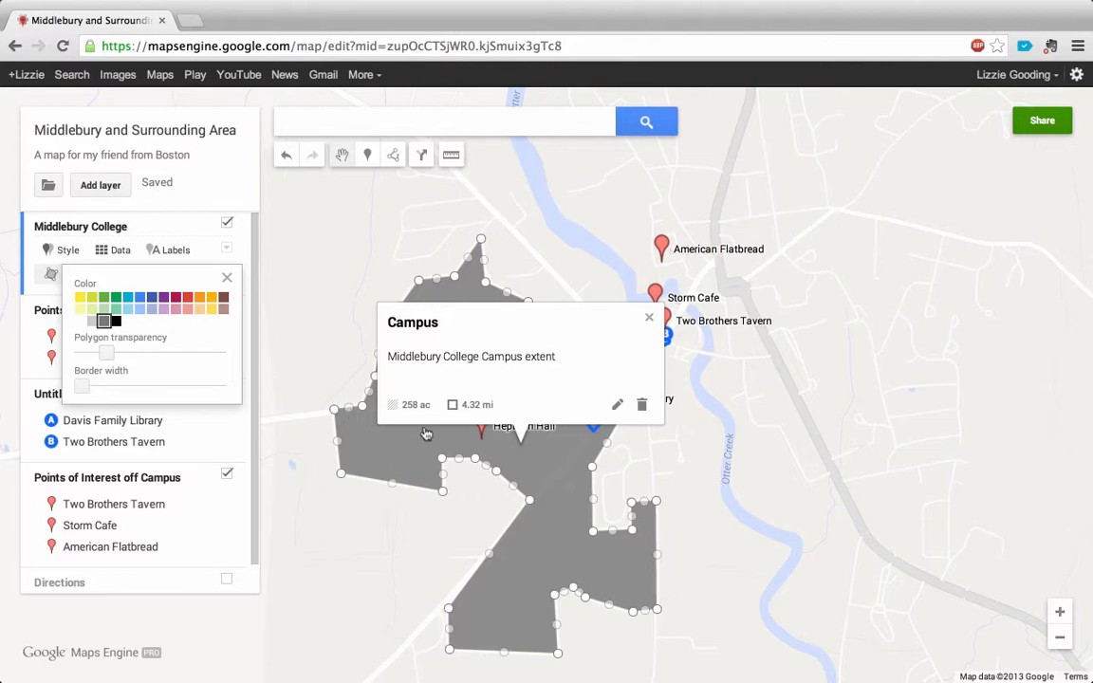
{"action": "left_click", "coordinate": [649, 321]}
{"action": "left_click", "coordinate": [649, 322]}
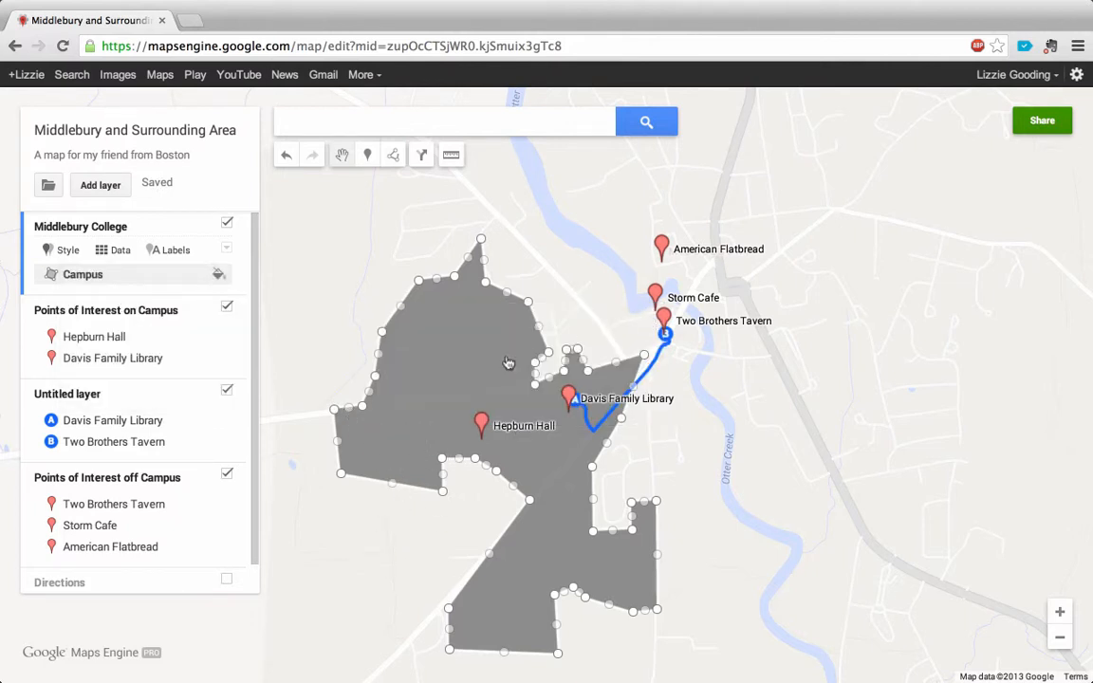
Step: Make the Campus polygon's fill slightly more transparent and close its style settings and info window
{"action": "left_click", "coordinate": [219, 275]}
{"action": "left_click_drag", "start_coordinate": [106, 353], "coordinate": [122, 354]}
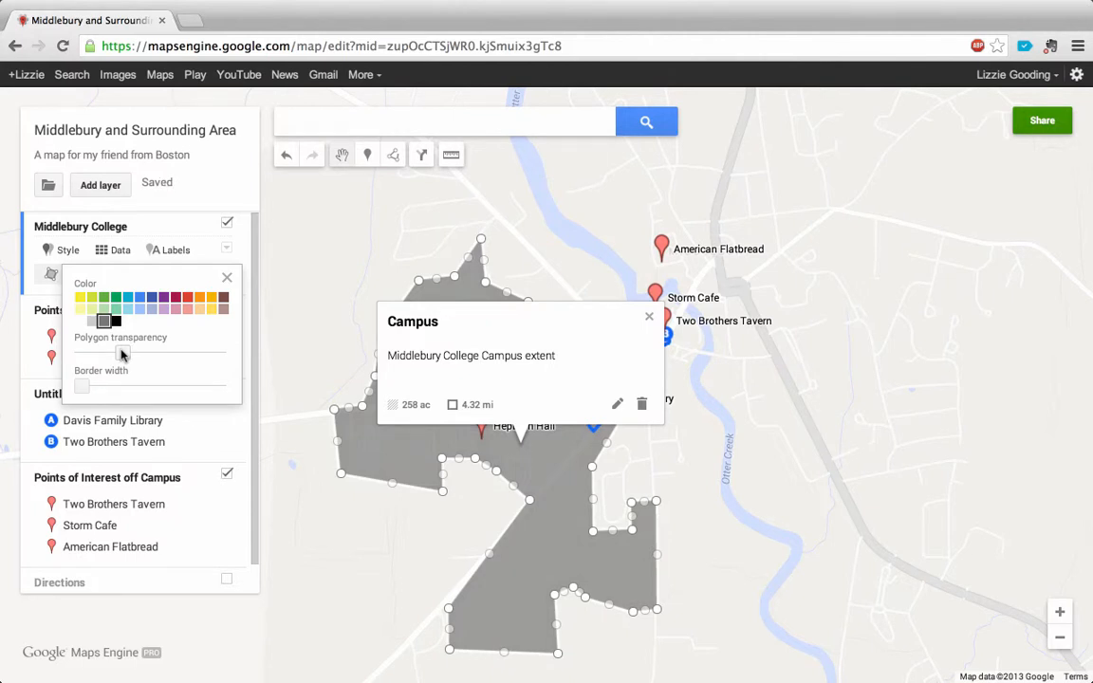
{"action": "left_click", "coordinate": [227, 278]}
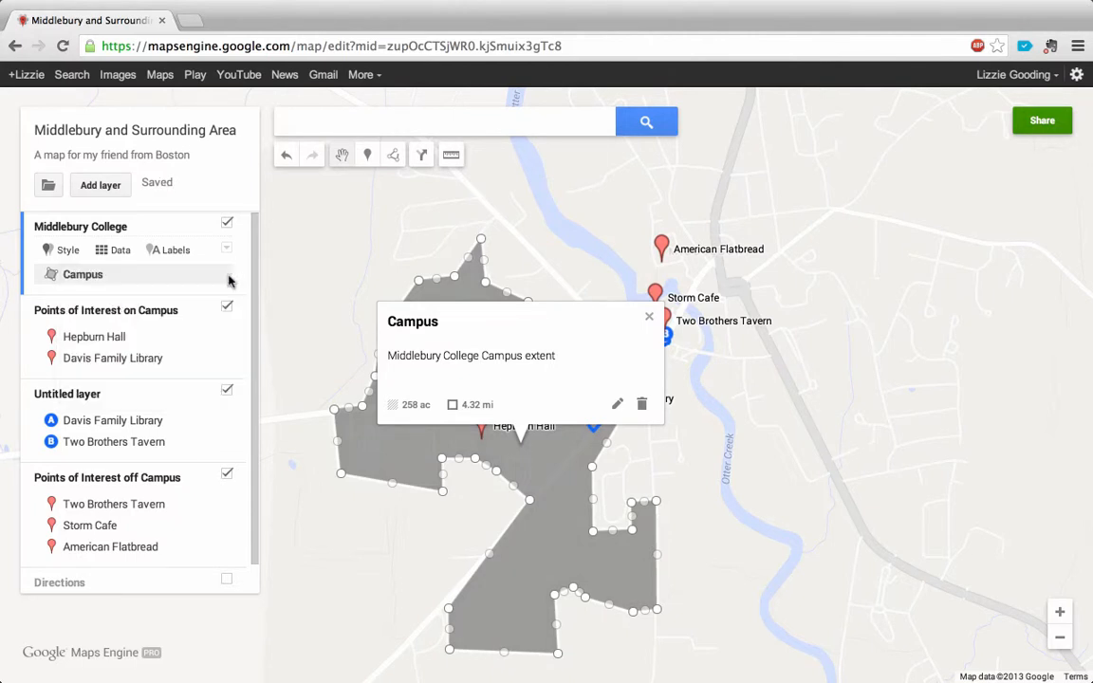
{"action": "left_click", "coordinate": [650, 320]}
{"action": "left_click_drag", "start_coordinate": [702, 461], "coordinate": [633, 418]}
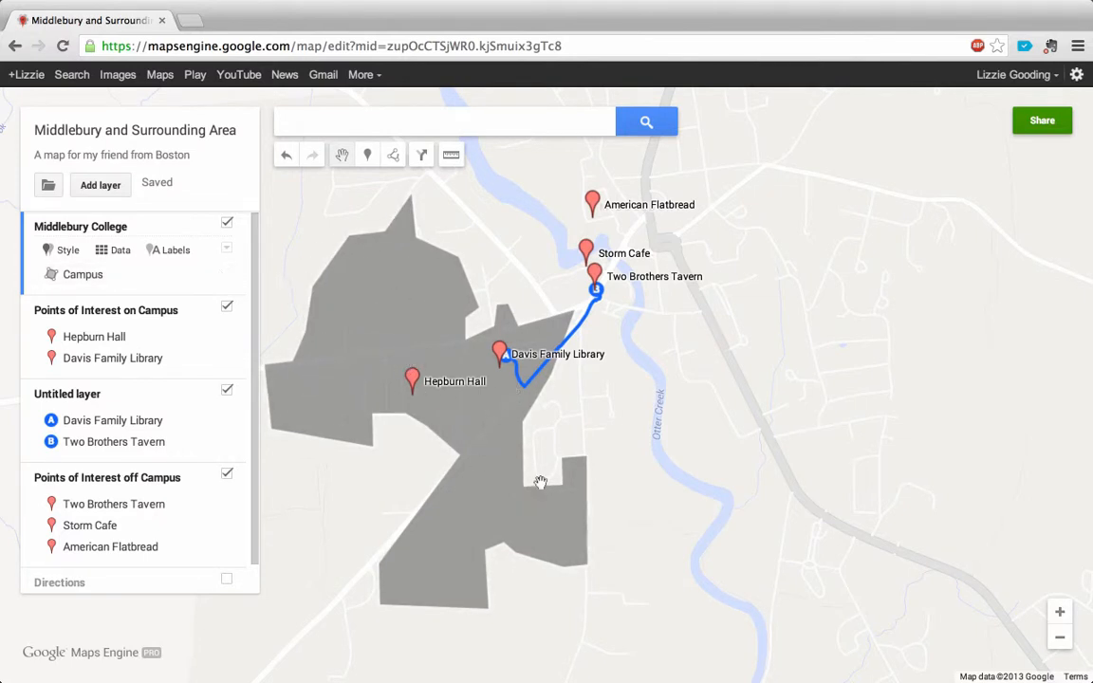
{"action": "left_click_drag", "start_coordinate": [713, 312], "coordinate": [691, 341]}
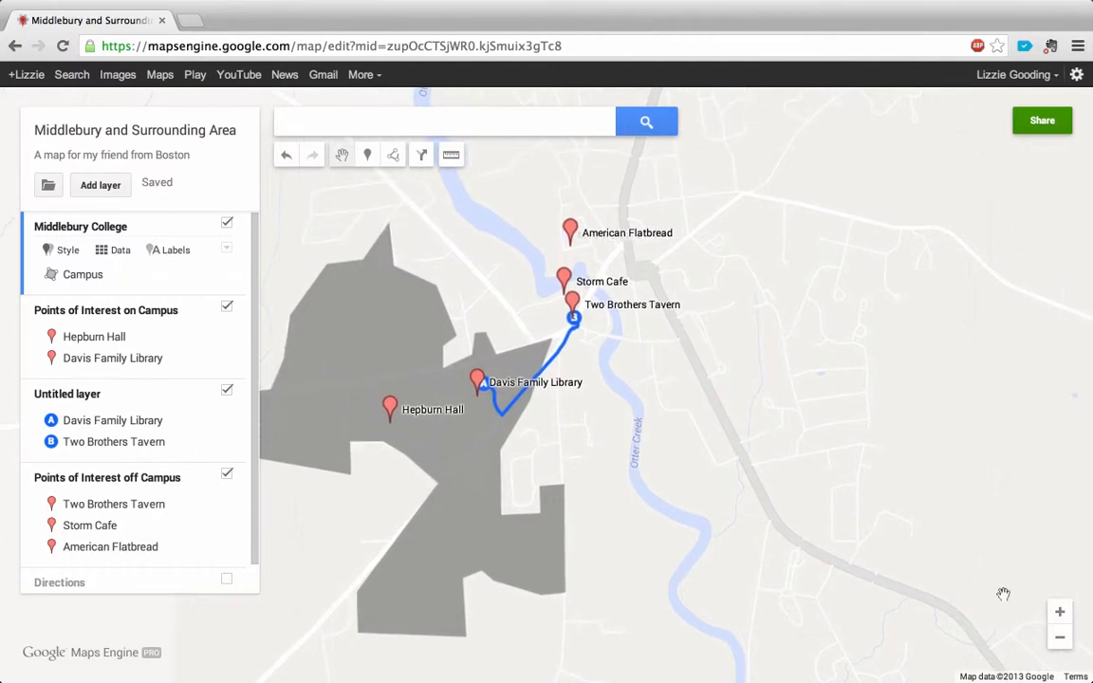
Step: Hide the untitled directions layer containing destinations A and B, and show the Directions layer on the map
{"action": "left_click", "coordinate": [1060, 612]}
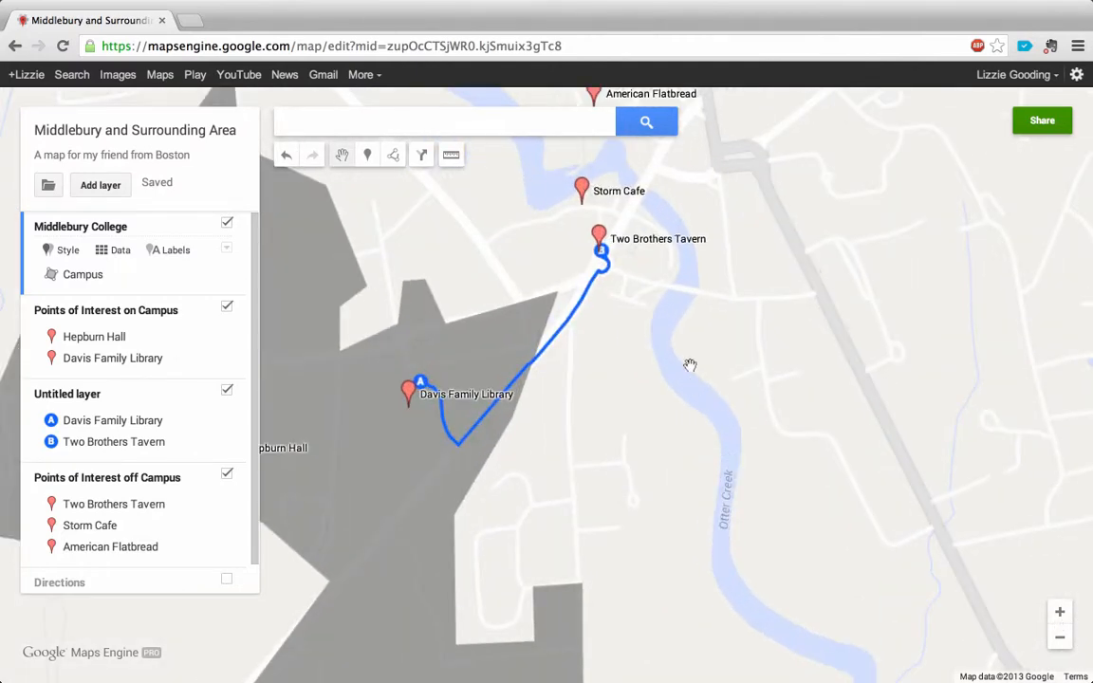
{"action": "left_click_drag", "start_coordinate": [704, 371], "coordinate": [684, 446]}
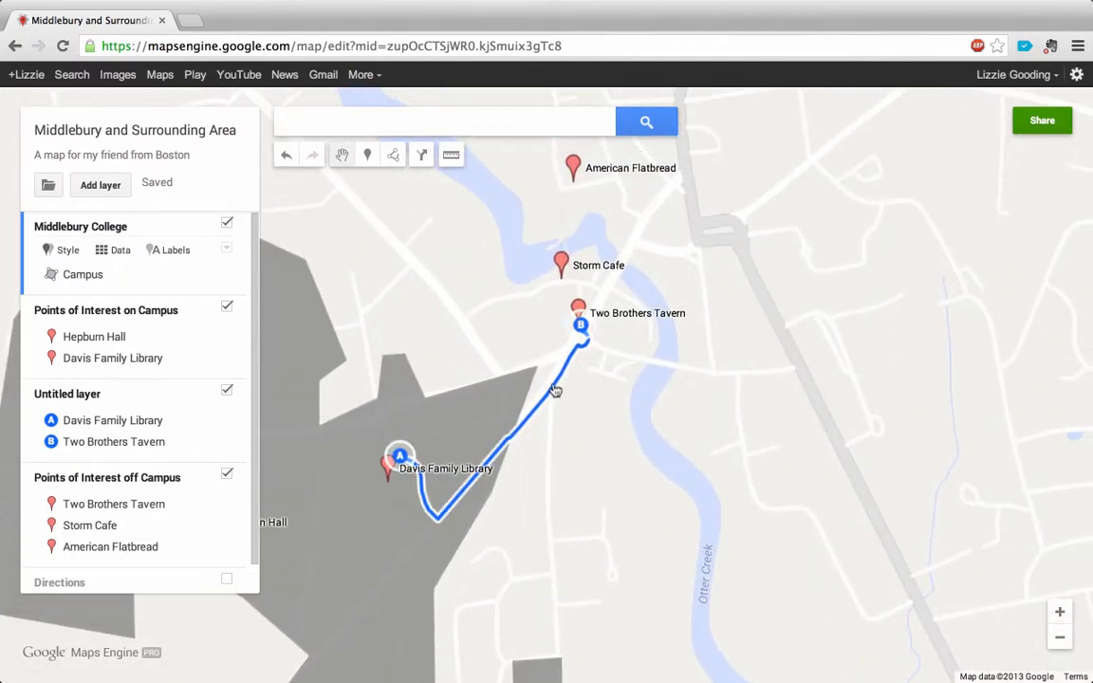
{"action": "left_click", "coordinate": [192, 425]}
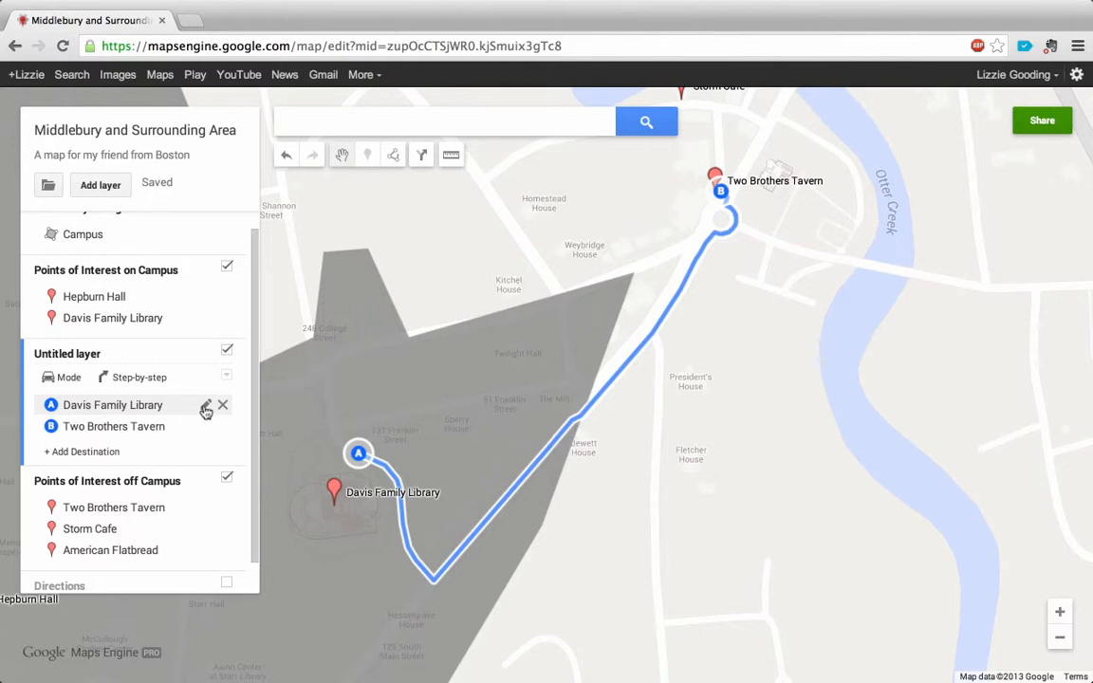
{"action": "left_click", "coordinate": [206, 408]}
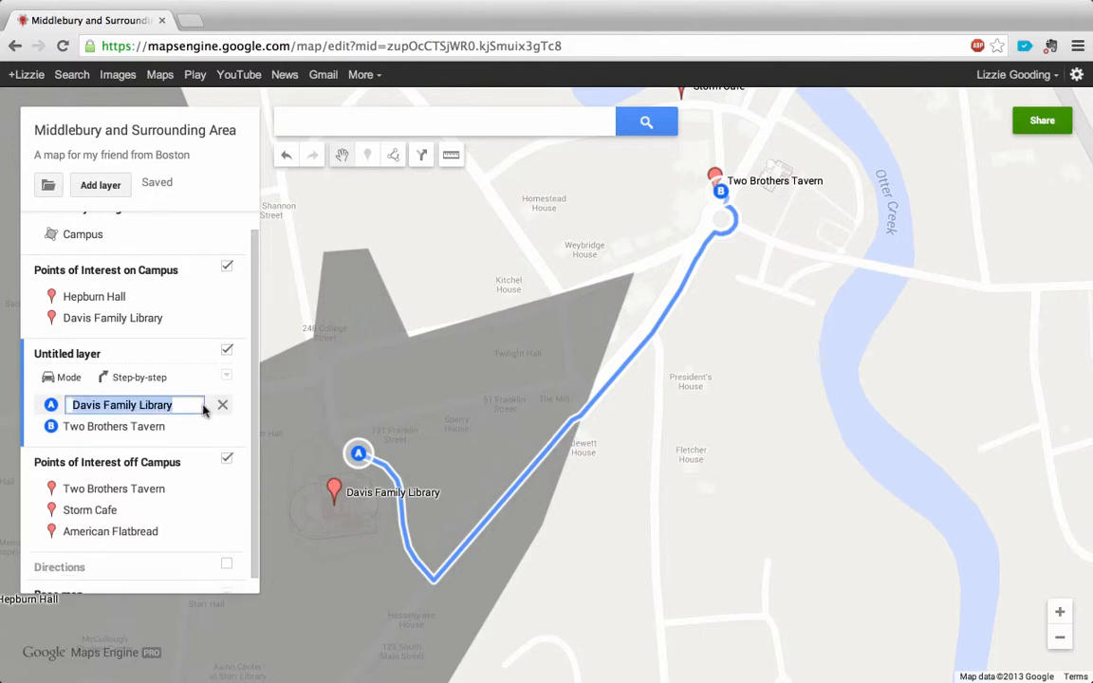
{"action": "left_click", "coordinate": [188, 380]}
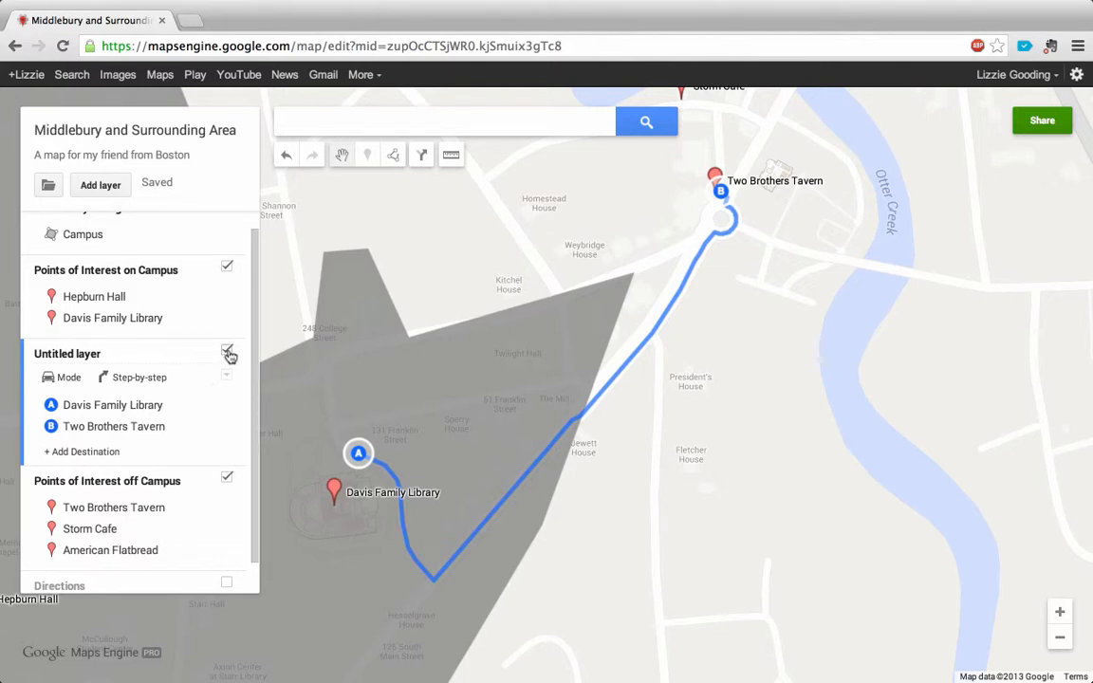
{"action": "left_click", "coordinate": [228, 353]}
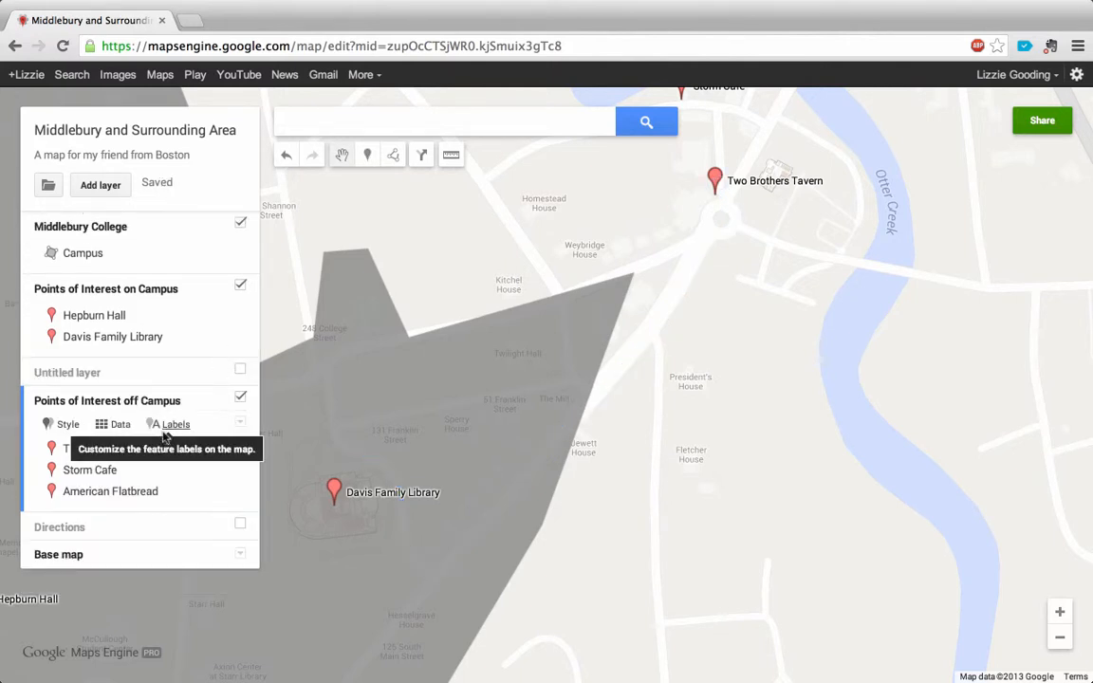
{"action": "left_click", "coordinate": [241, 527]}
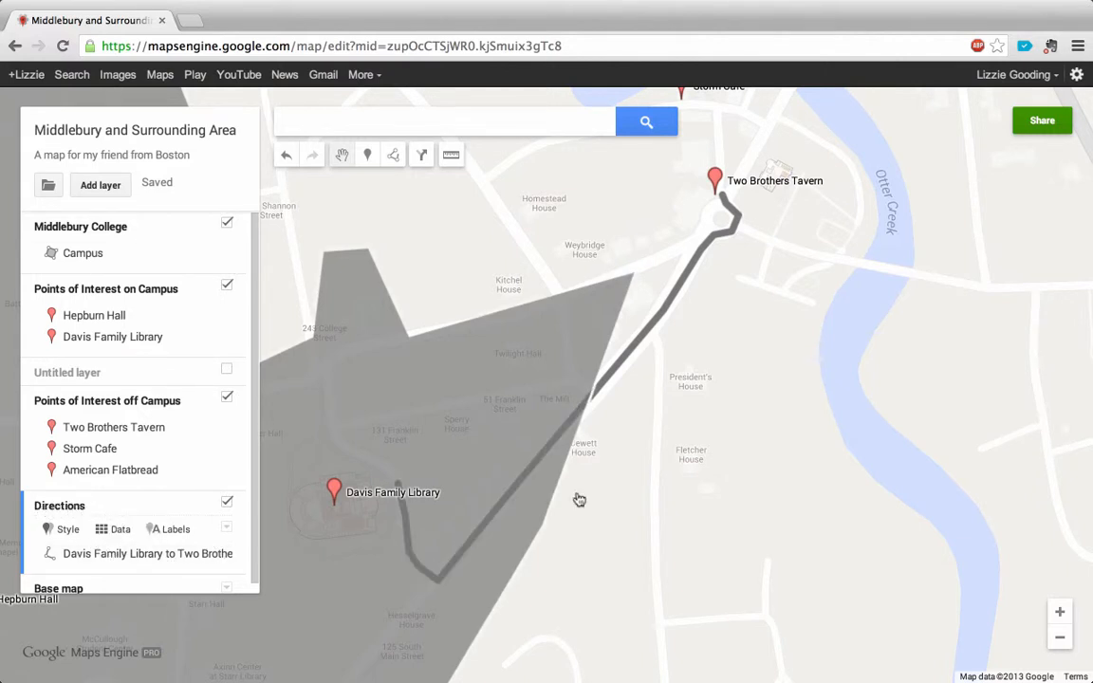
Step: Slightly reduce the line width of the Davis Family Library to Two Brother's Tavern route, keeping it dark gray, and close its info window
{"action": "left_click", "coordinate": [558, 443]}
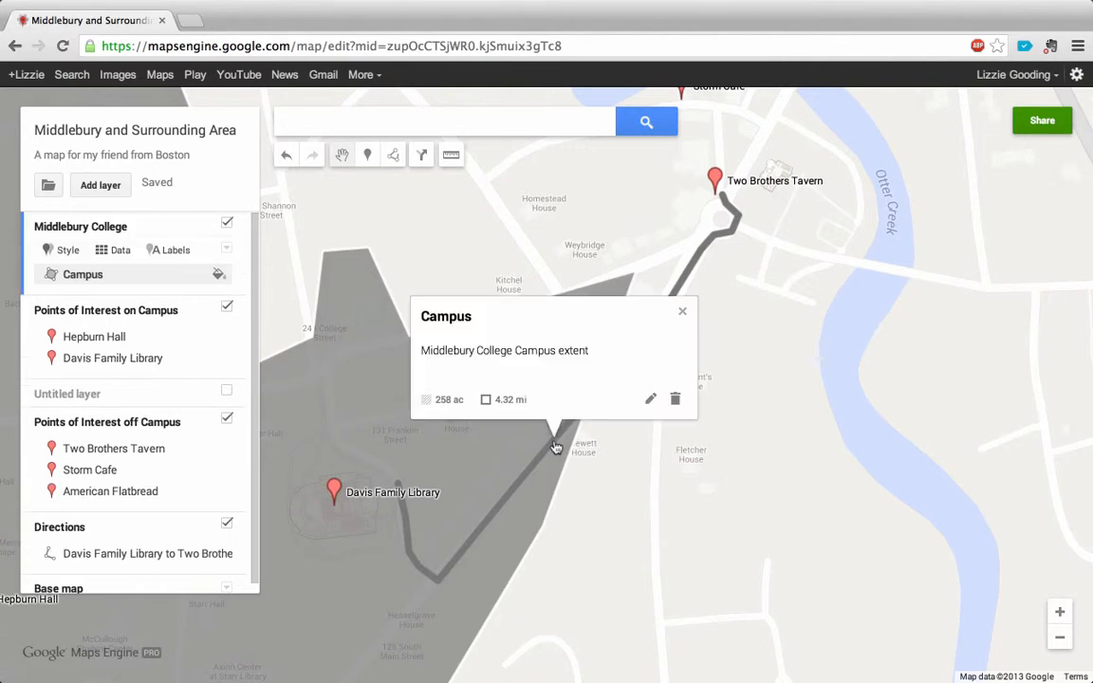
{"action": "left_click", "coordinate": [701, 258]}
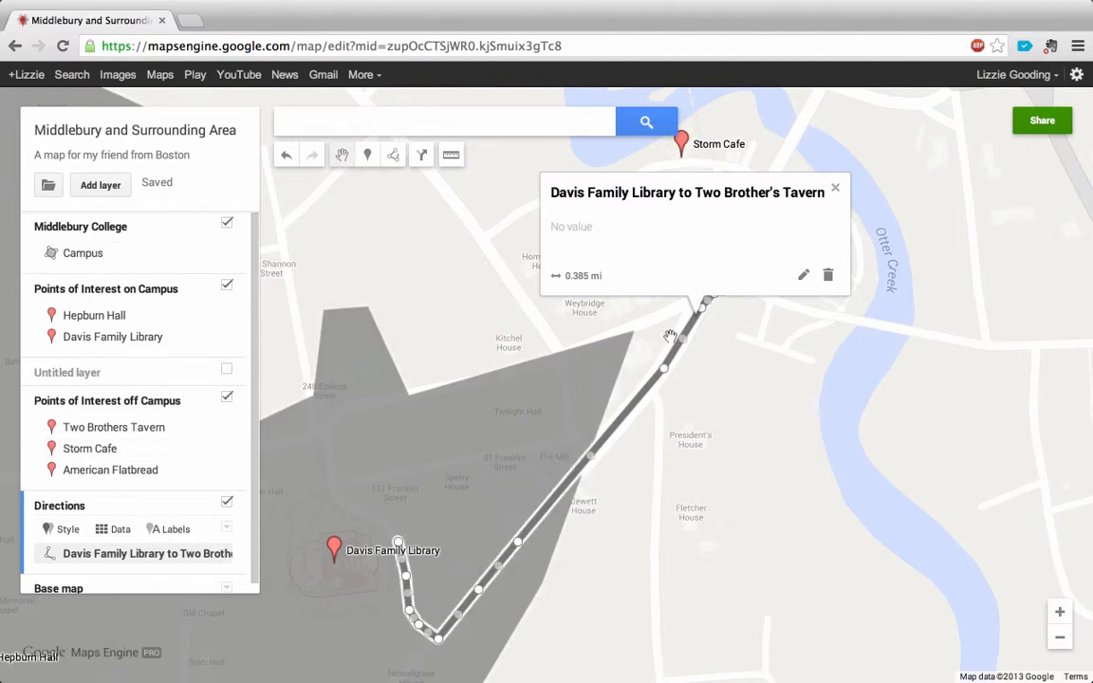
{"action": "left_click", "coordinate": [835, 187]}
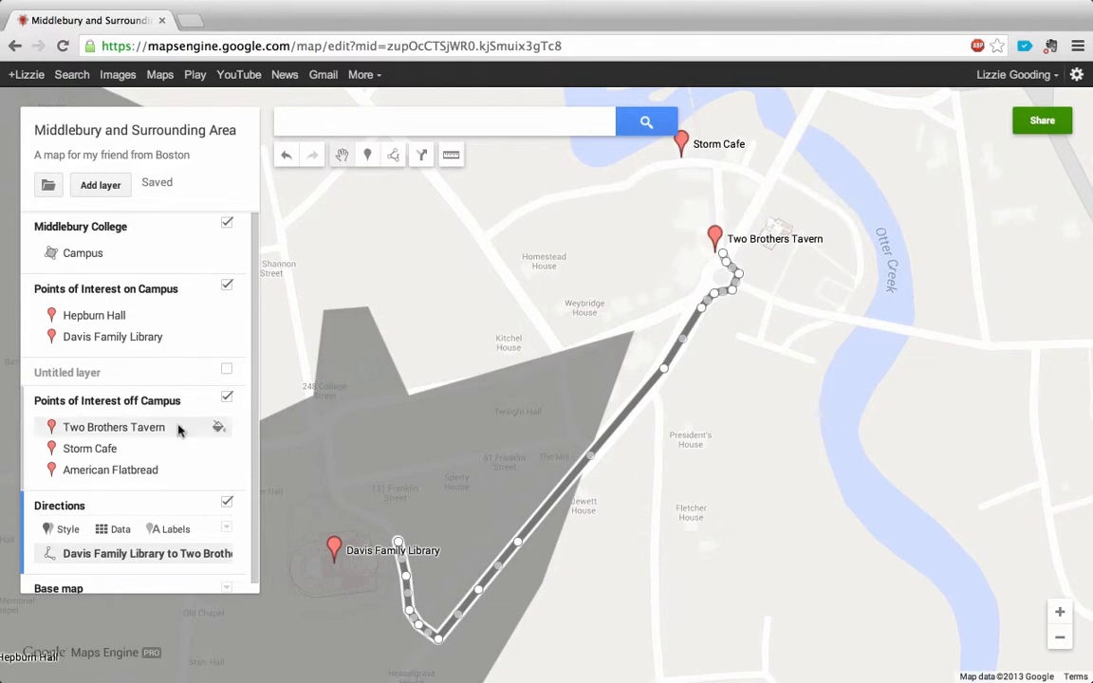
{"action": "scroll", "coordinate": [180, 541], "scroll_direction": "down", "scroll_amount": 1}
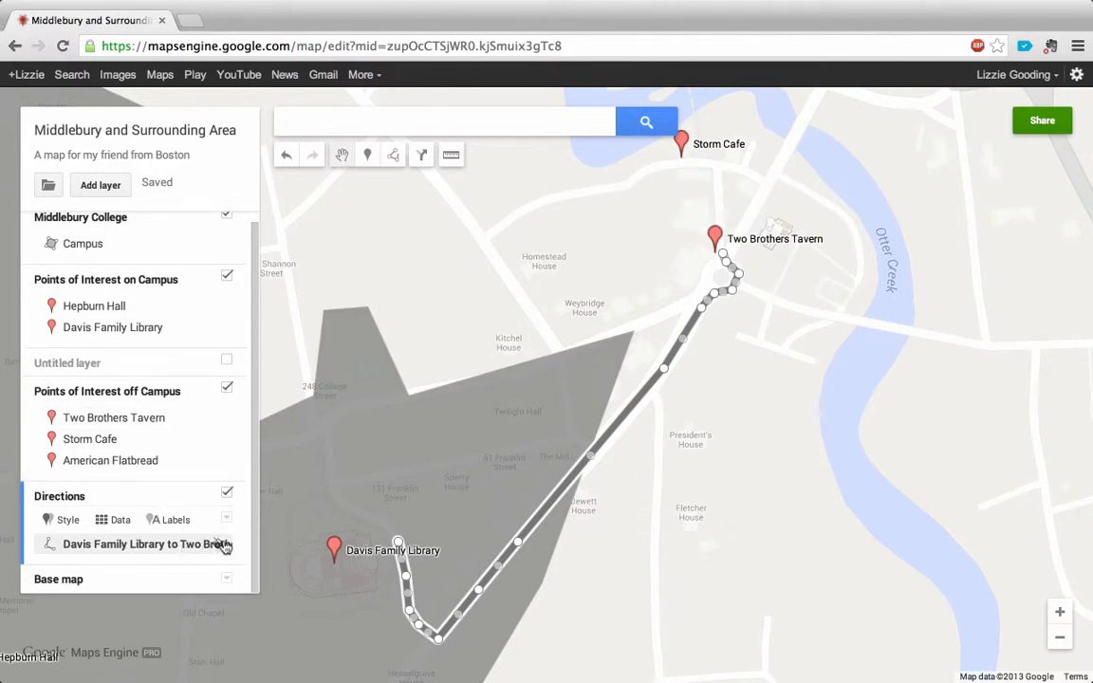
{"action": "left_click", "coordinate": [222, 545]}
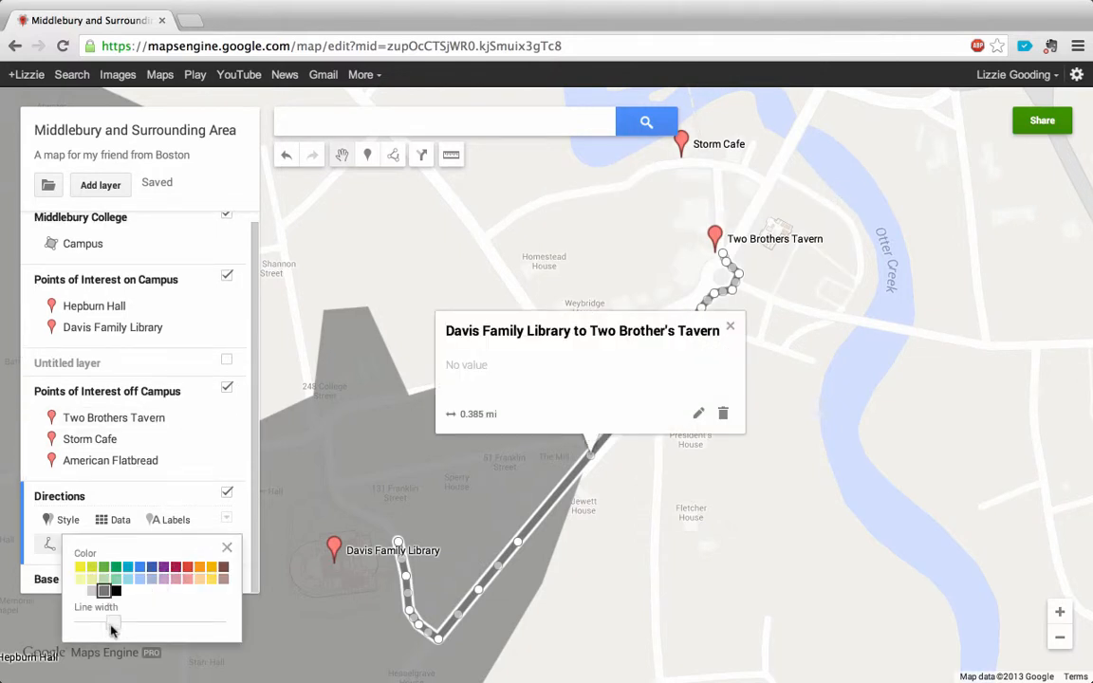
{"action": "mouse_move", "coordinate": [114, 629]}
{"action": "left_mouse_down"}
{"action": "mouse_move", "coordinate": [98, 627]}
{"action": "mouse_move", "coordinate": [112, 630]}
{"action": "left_mouse_up"}
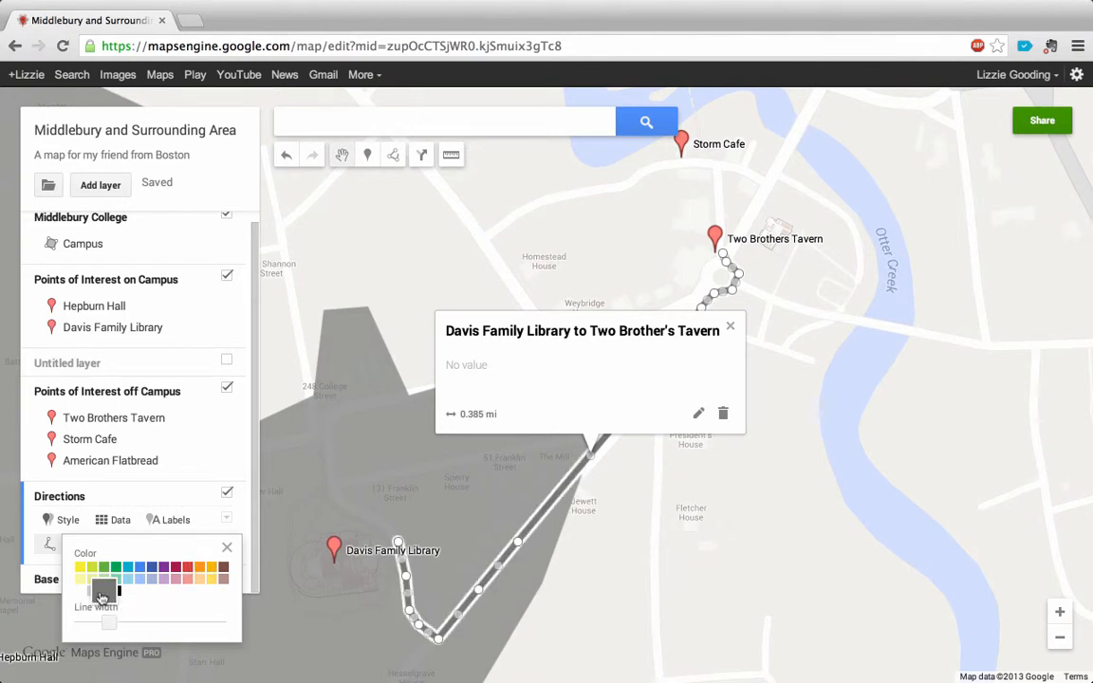
{"action": "left_click", "coordinate": [225, 550]}
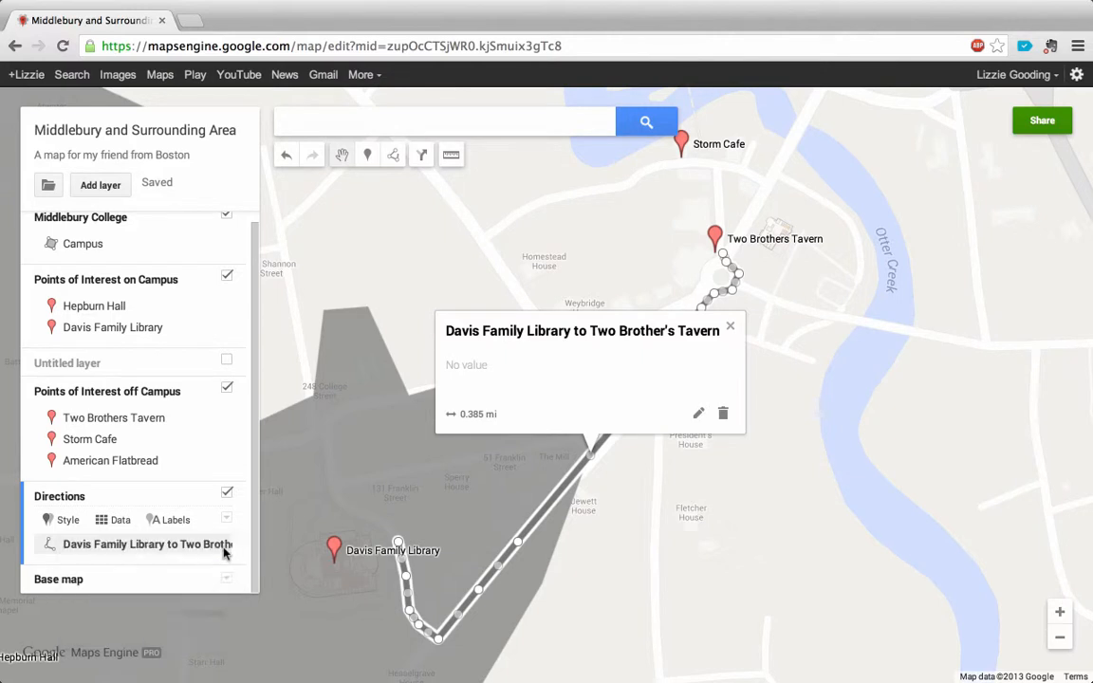
{"action": "left_click", "coordinate": [733, 328]}
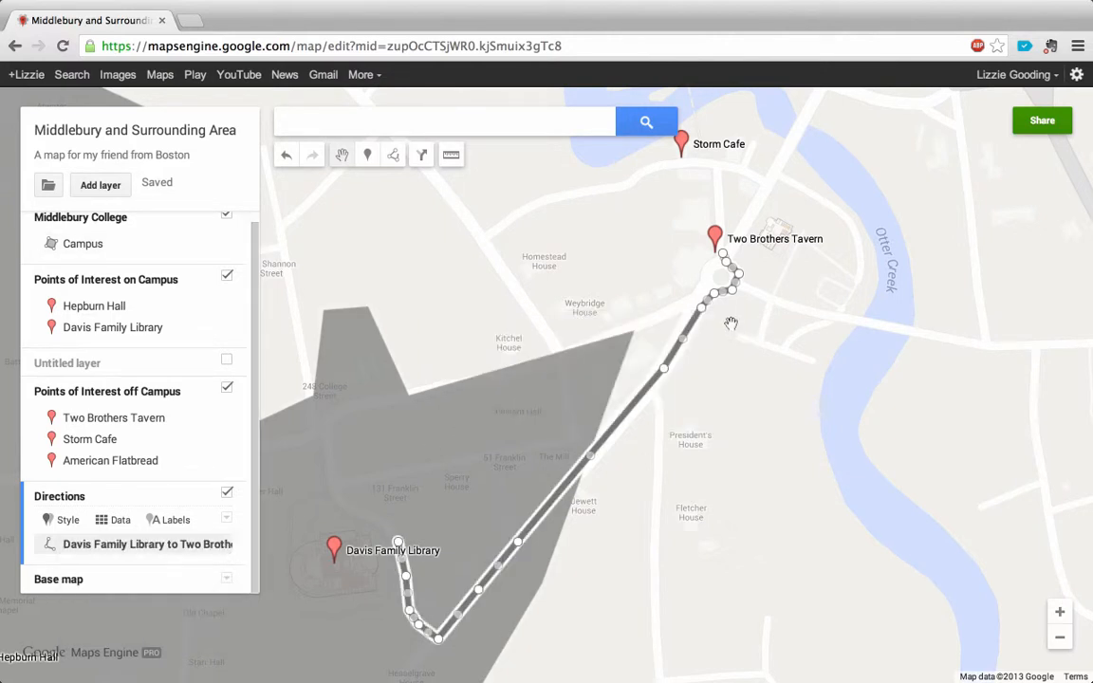
{"action": "left_click", "coordinate": [732, 398]}
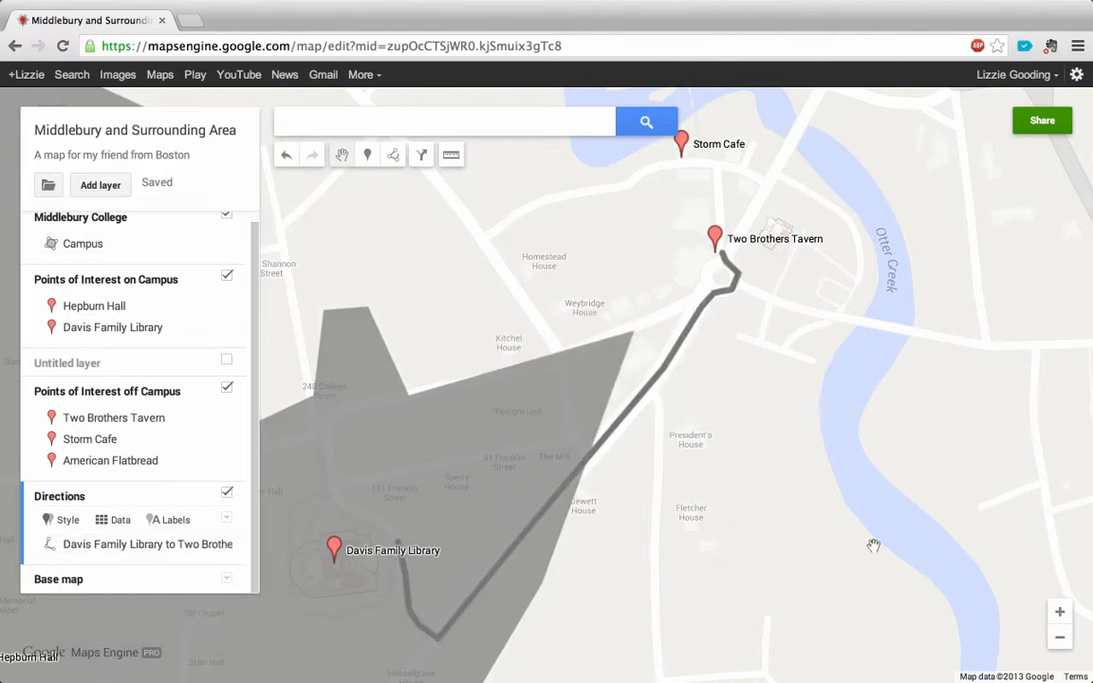
Step: Recolor the Campus polygon light gray, make its fill fully opaque, and close its info window
{"action": "left_click", "coordinate": [1061, 638]}
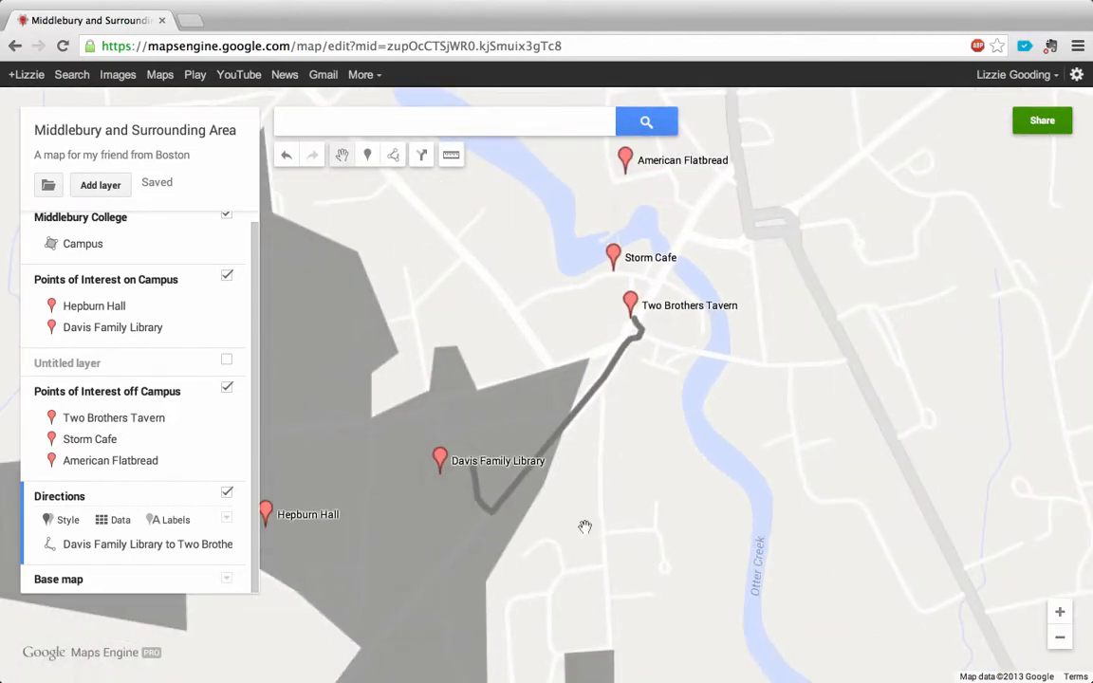
{"action": "left_click_drag", "start_coordinate": [581, 522], "coordinate": [659, 461]}
{"action": "left_click", "coordinate": [1060, 638]}
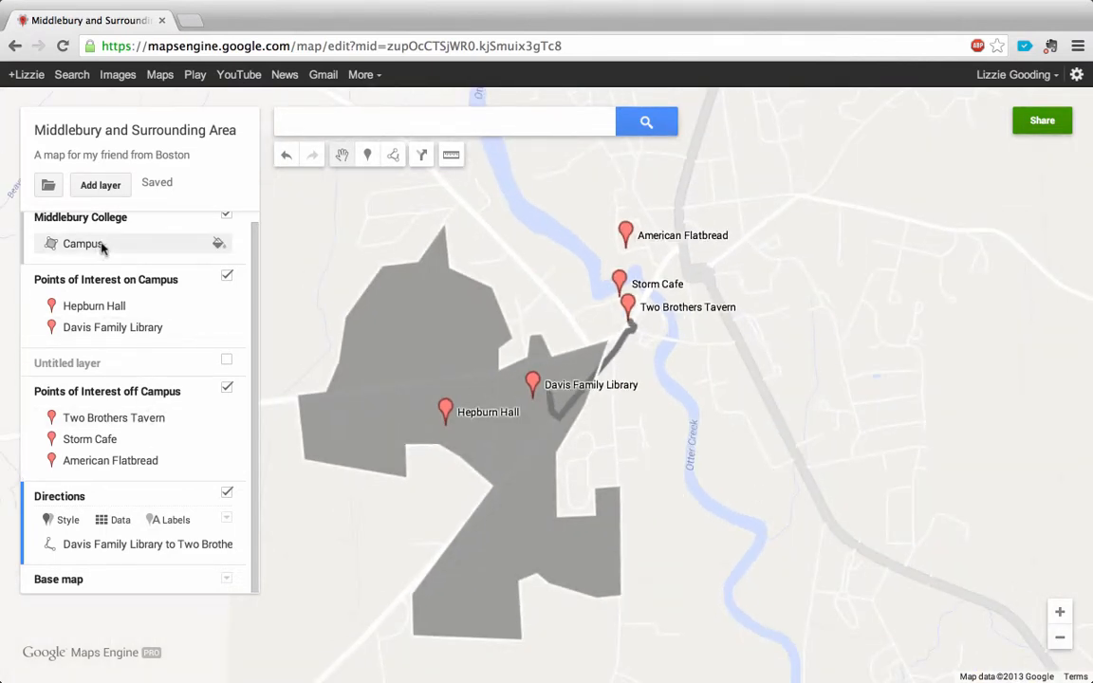
{"action": "left_click", "coordinate": [219, 244]}
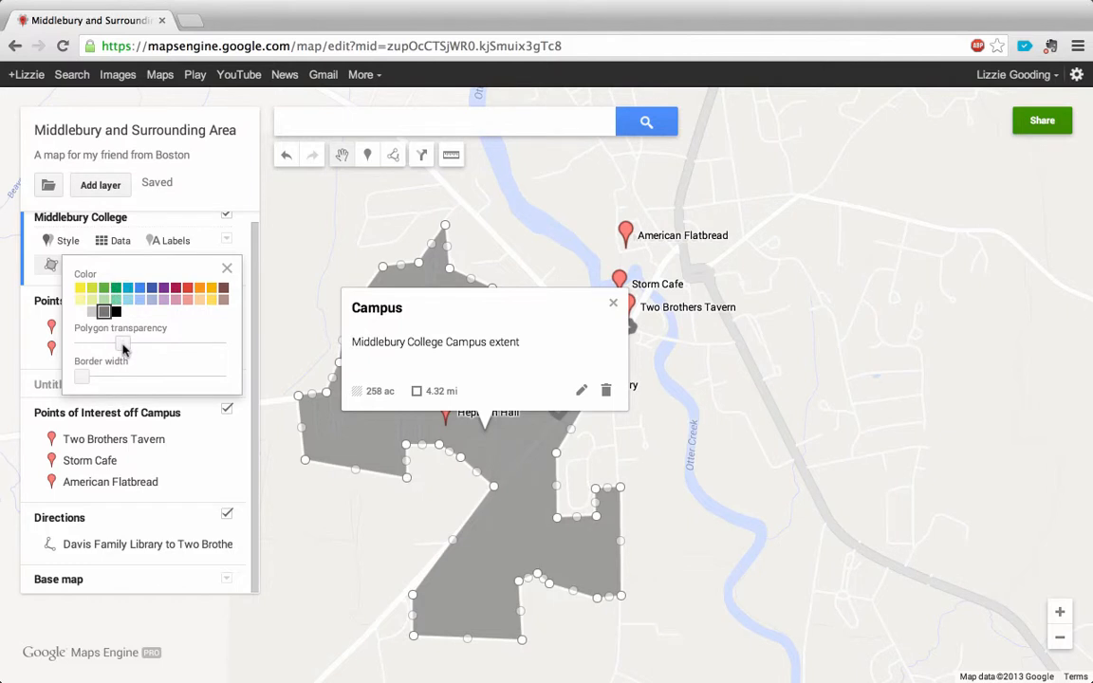
{"action": "left_click", "coordinate": [93, 311]}
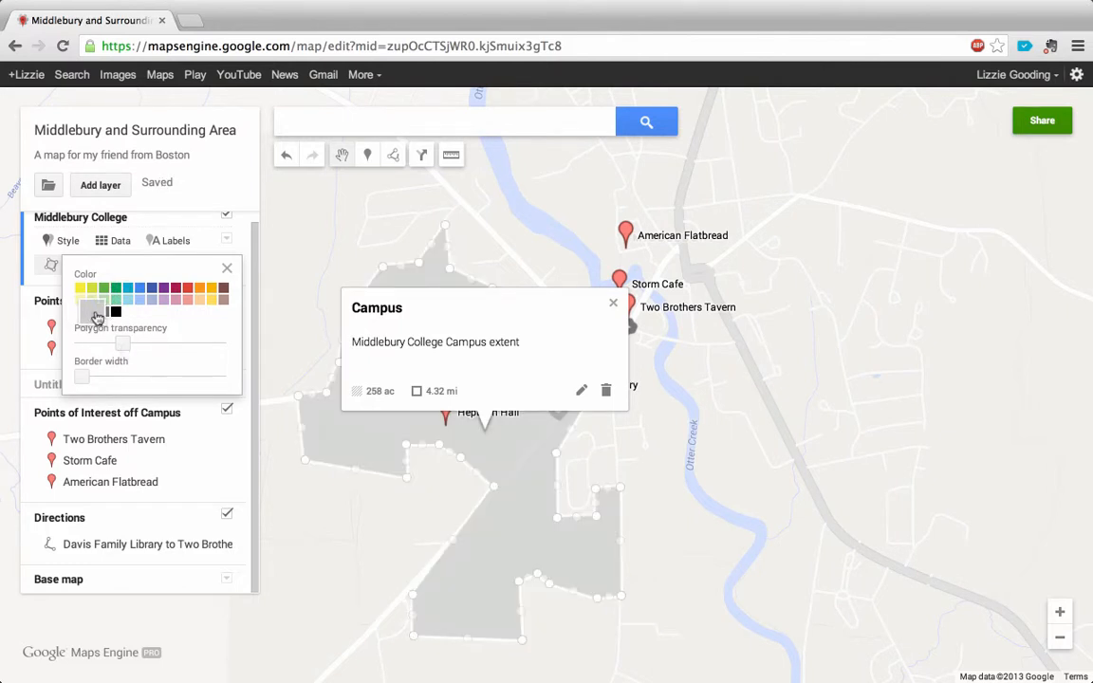
{"action": "left_click_drag", "start_coordinate": [122, 347], "coordinate": [86, 341]}
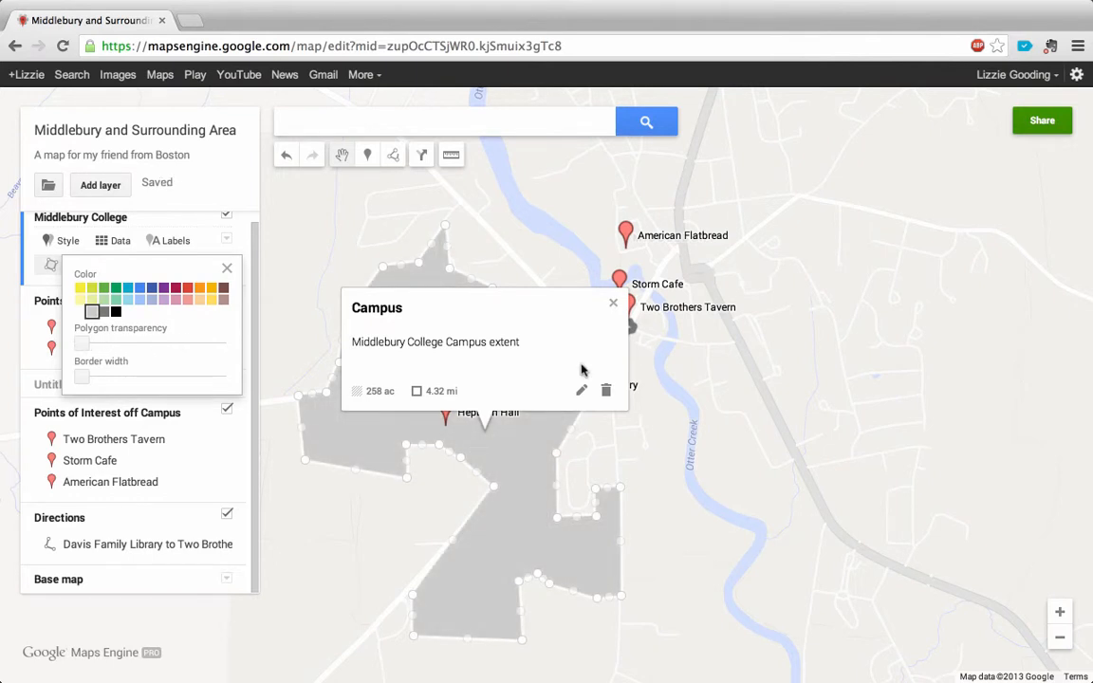
{"action": "left_click", "coordinate": [614, 302]}
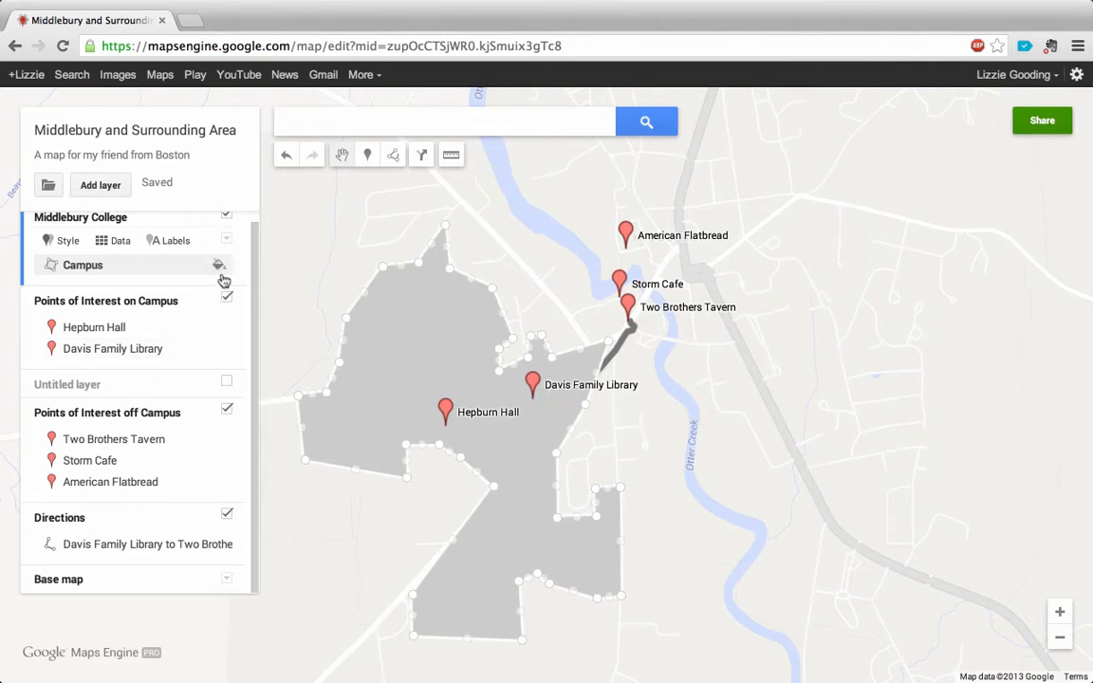
Step: Recolor the Campus polygon medium gray, make its fill transparent enough to reveal the route beneath, and deselect it
{"action": "left_click", "coordinate": [220, 268]}
{"action": "left_click", "coordinate": [104, 311]}
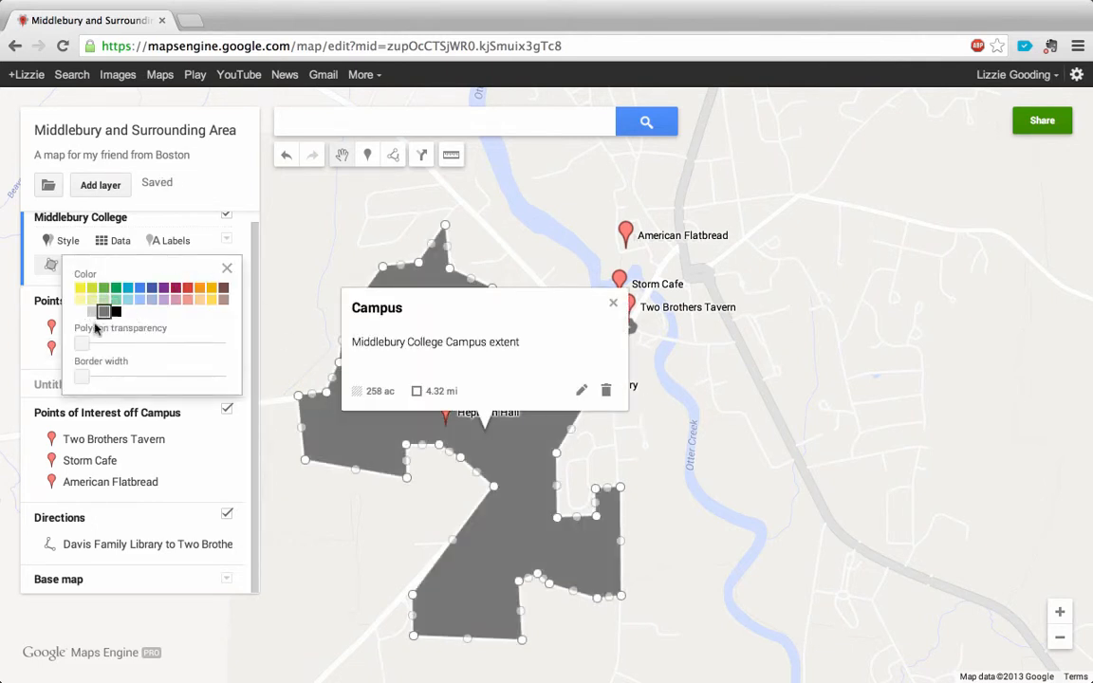
{"action": "left_click_drag", "start_coordinate": [81, 349], "coordinate": [147, 348]}
{"action": "left_click", "coordinate": [614, 304]}
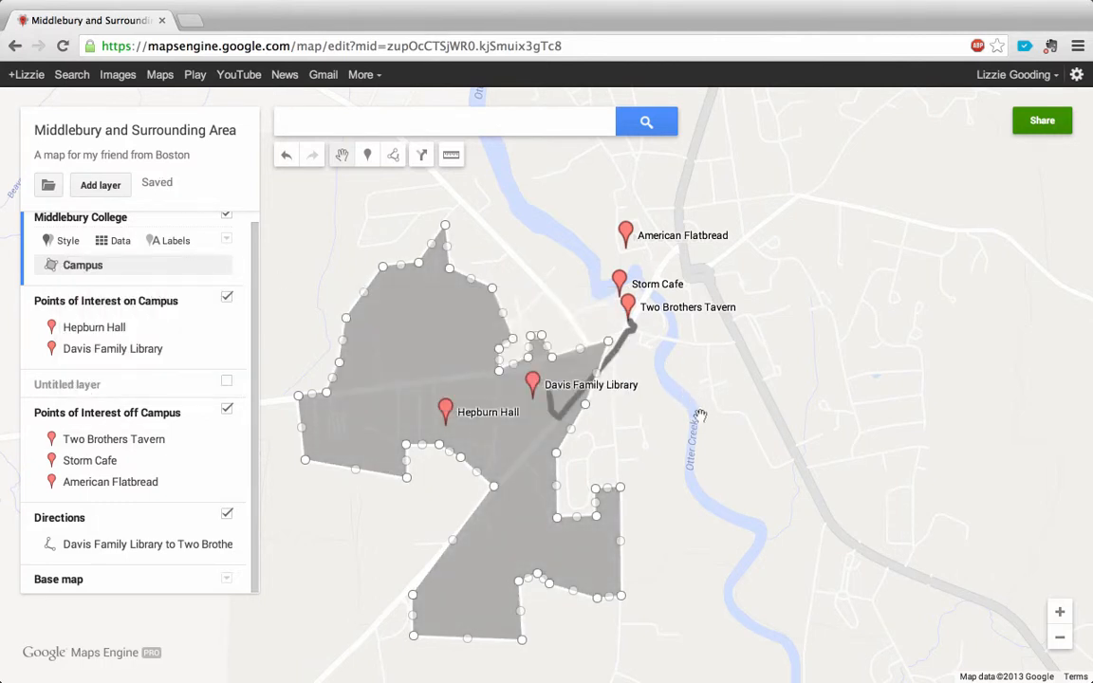
{"action": "left_click", "coordinate": [636, 397]}
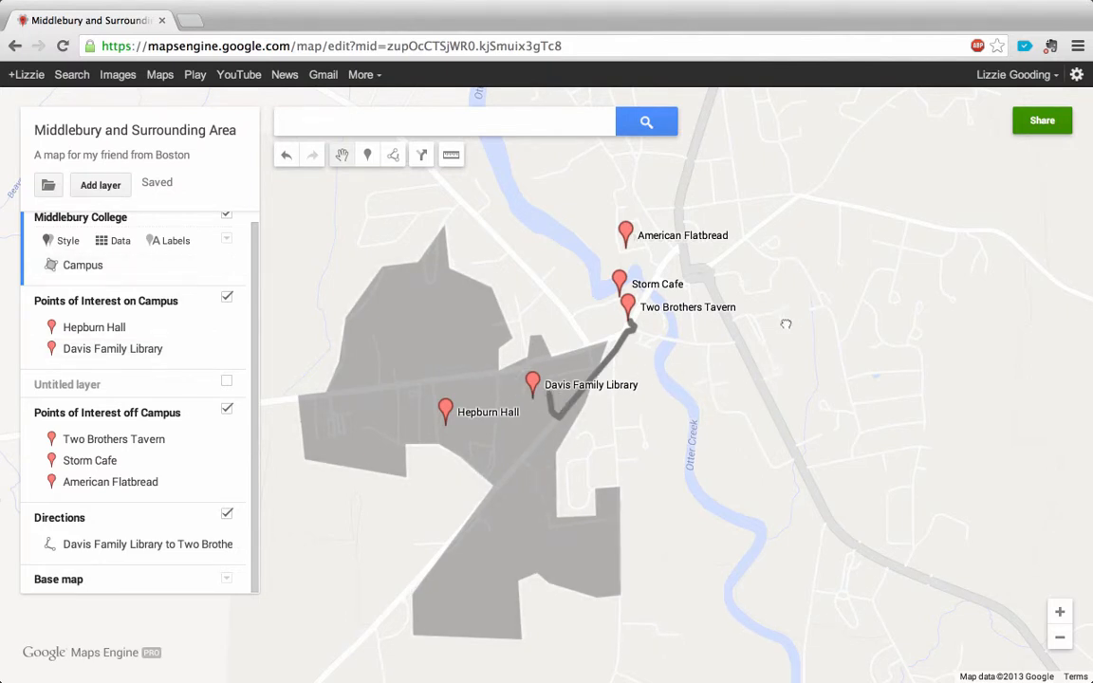
Step: Switch the Points of Interest on Campus layer from individual styles to a uniform style
{"action": "left_click_drag", "start_coordinate": [786, 323], "coordinate": [751, 373]}
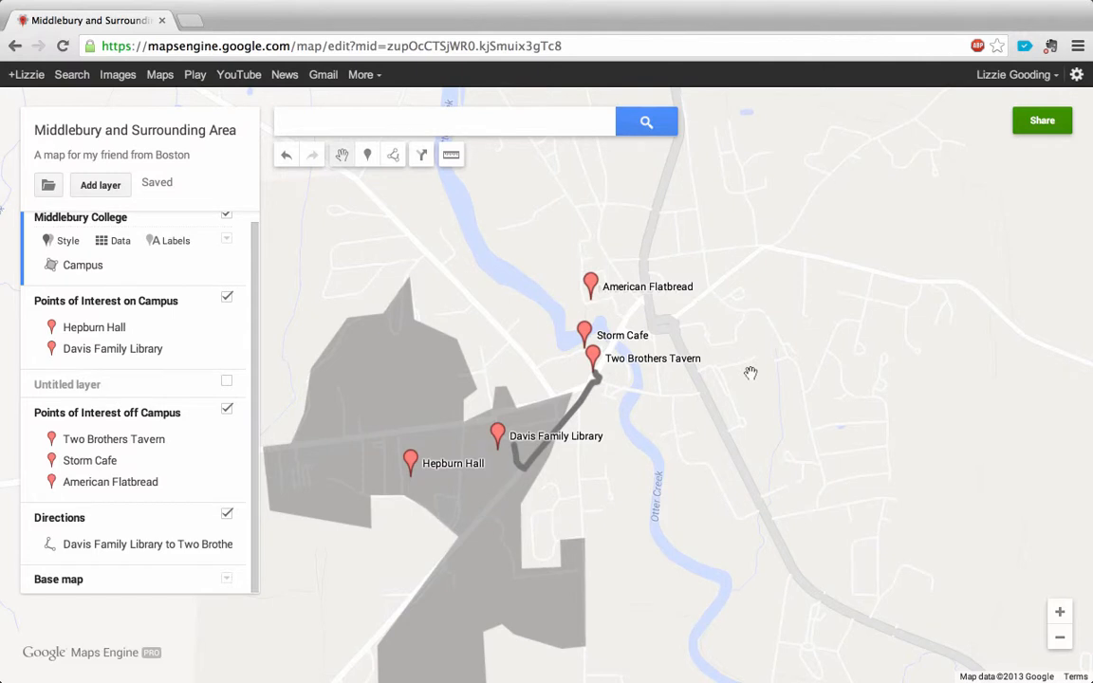
{"action": "left_click", "coordinate": [169, 413]}
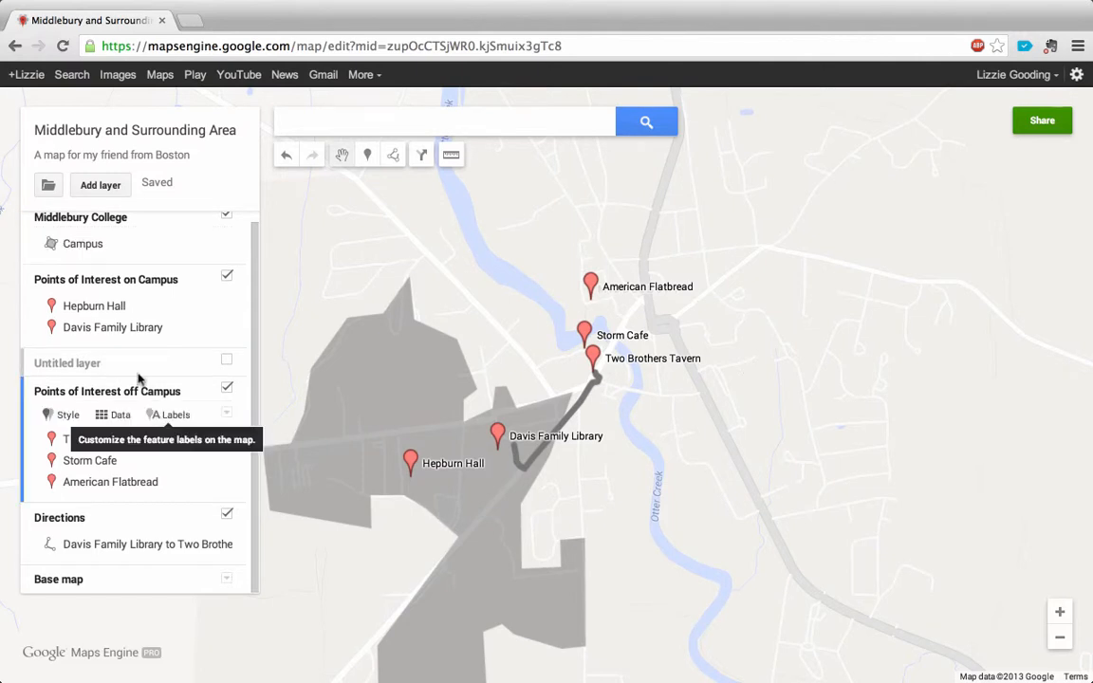
{"action": "left_click", "coordinate": [94, 285]}
{"action": "left_click", "coordinate": [67, 302]}
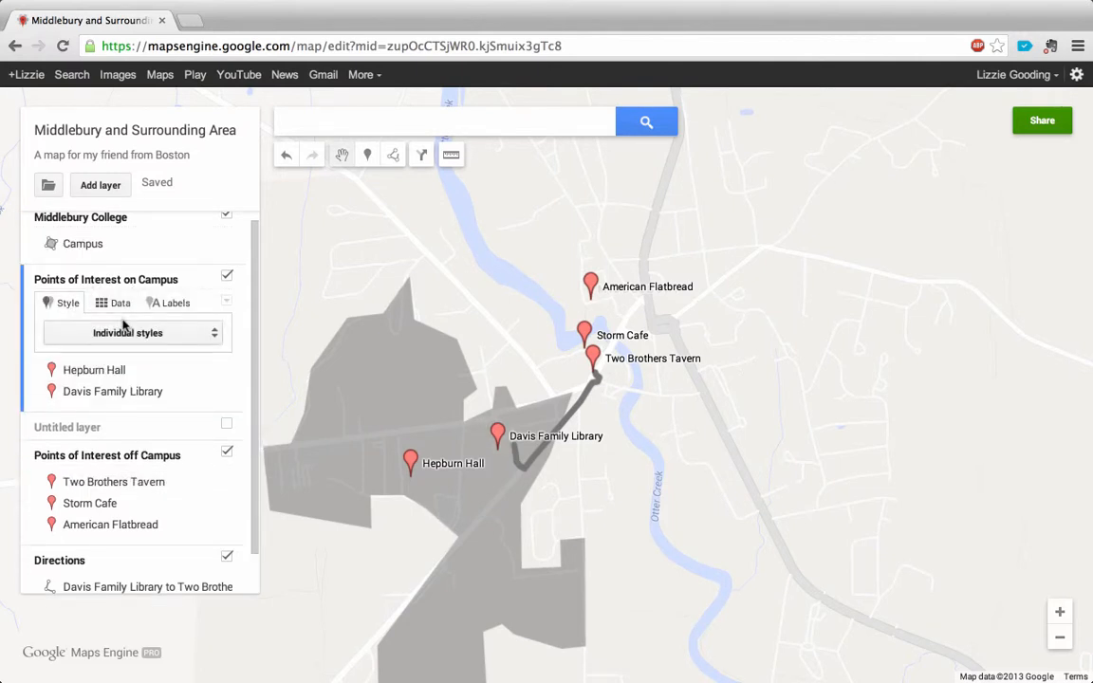
{"action": "left_click", "coordinate": [134, 329]}
{"action": "left_click", "coordinate": [133, 284]}
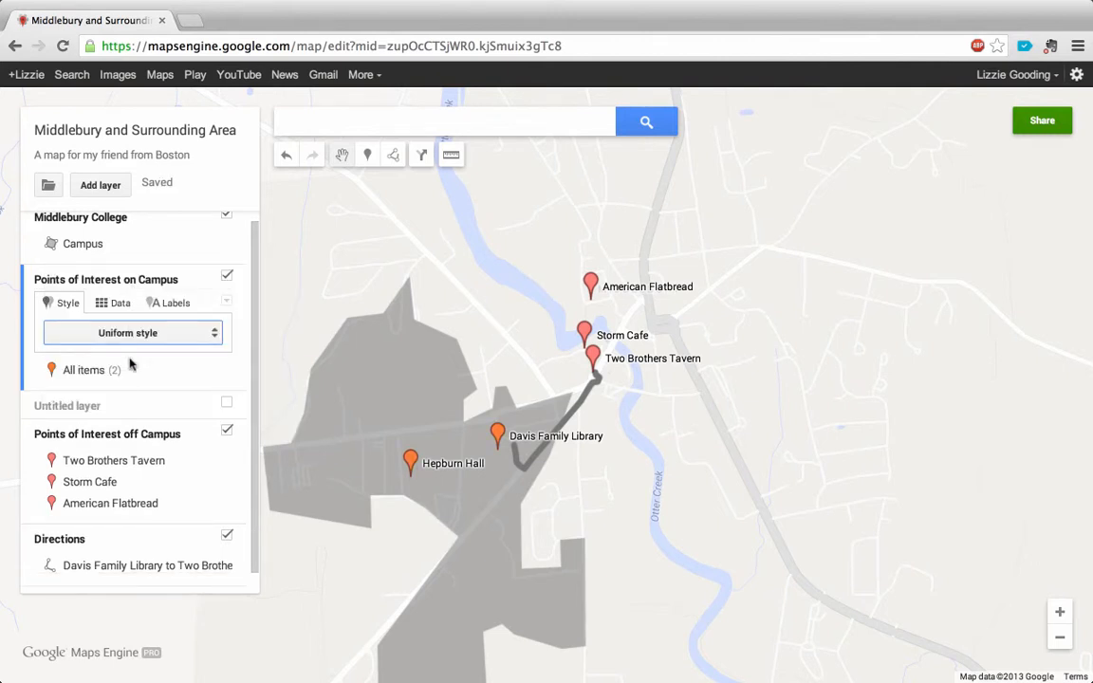
Step: Apply a uniform style to the Points of Interest off Campus layer
{"action": "left_click", "coordinate": [42, 430]}
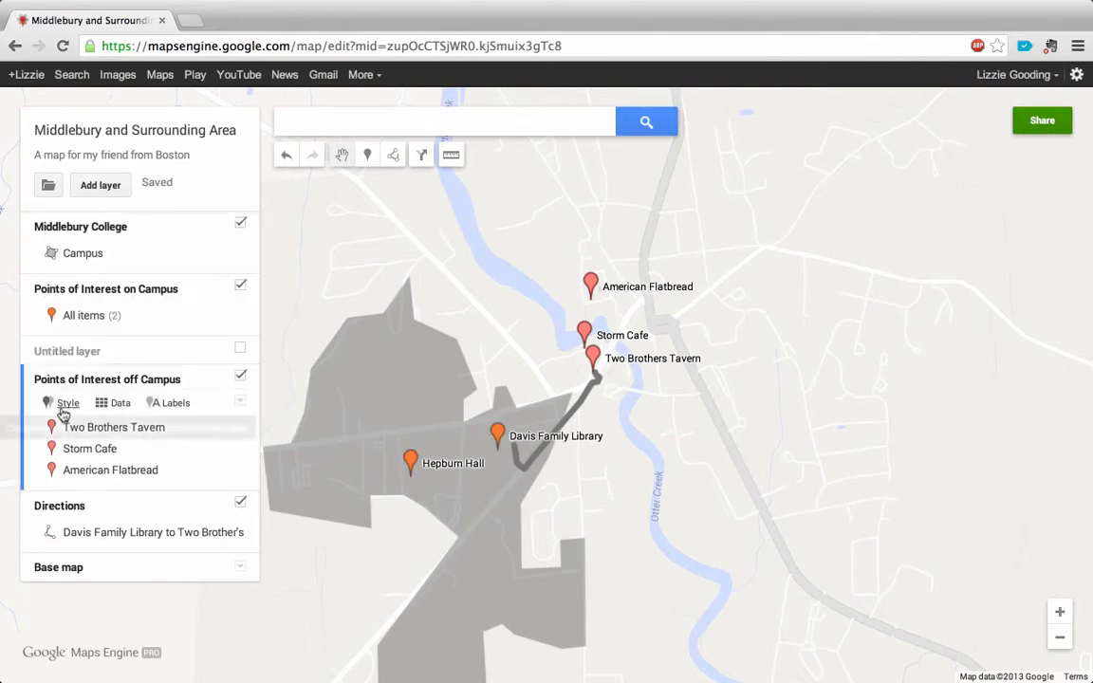
{"action": "left_click", "coordinate": [68, 406]}
{"action": "left_click", "coordinate": [127, 433]}
{"action": "left_click", "coordinate": [138, 384]}
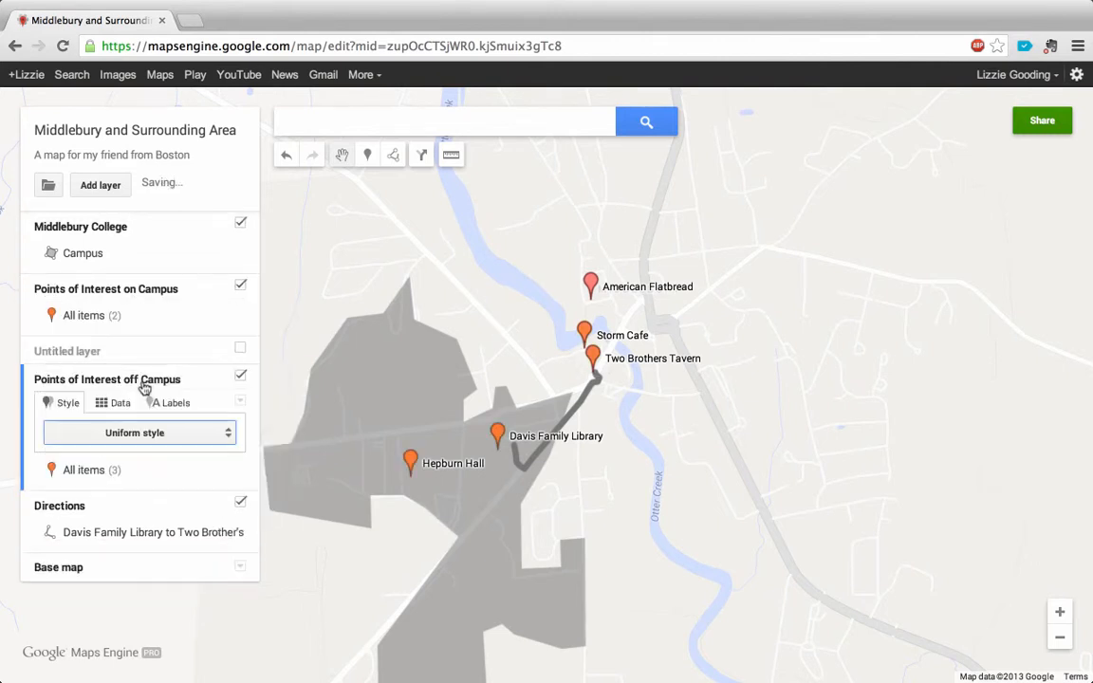
Step: Set the icon shape of all items in the Points of Interest on Campus layer to a circle
{"action": "left_click", "coordinate": [233, 316]}
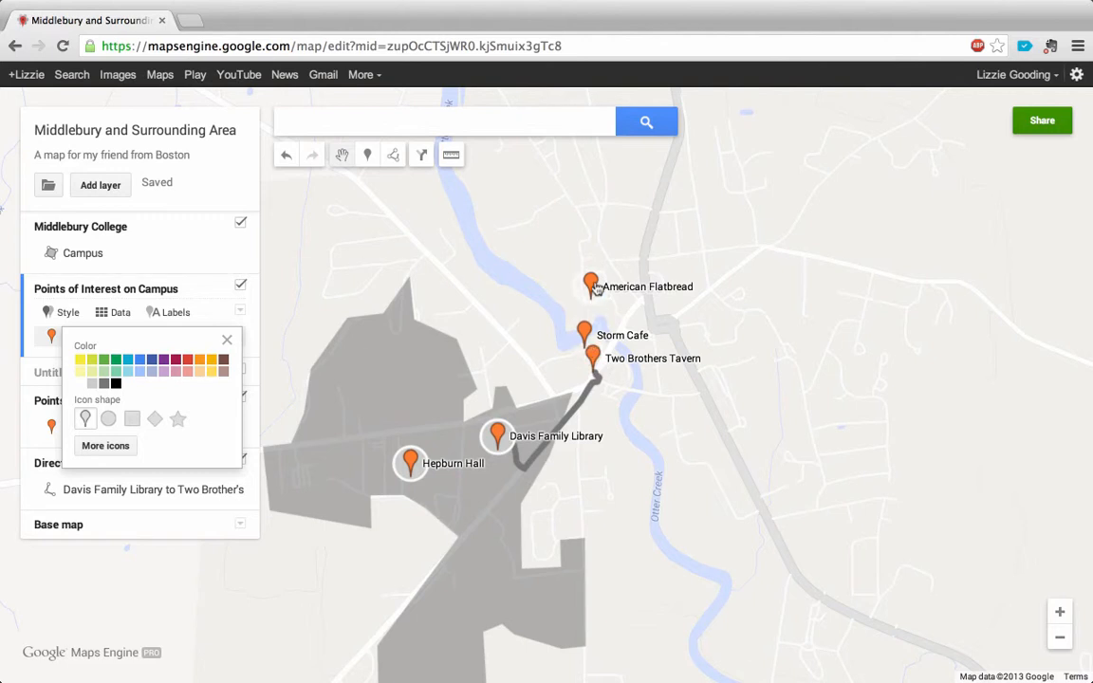
{"action": "left_click", "coordinate": [110, 421]}
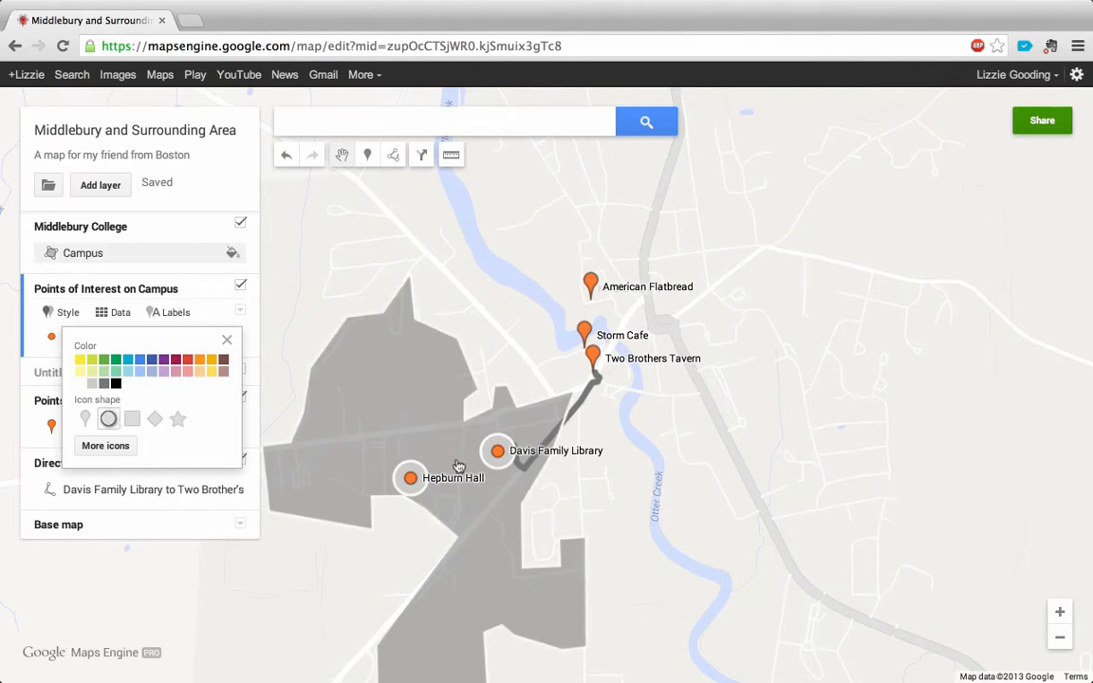
{"action": "left_click", "coordinate": [178, 422]}
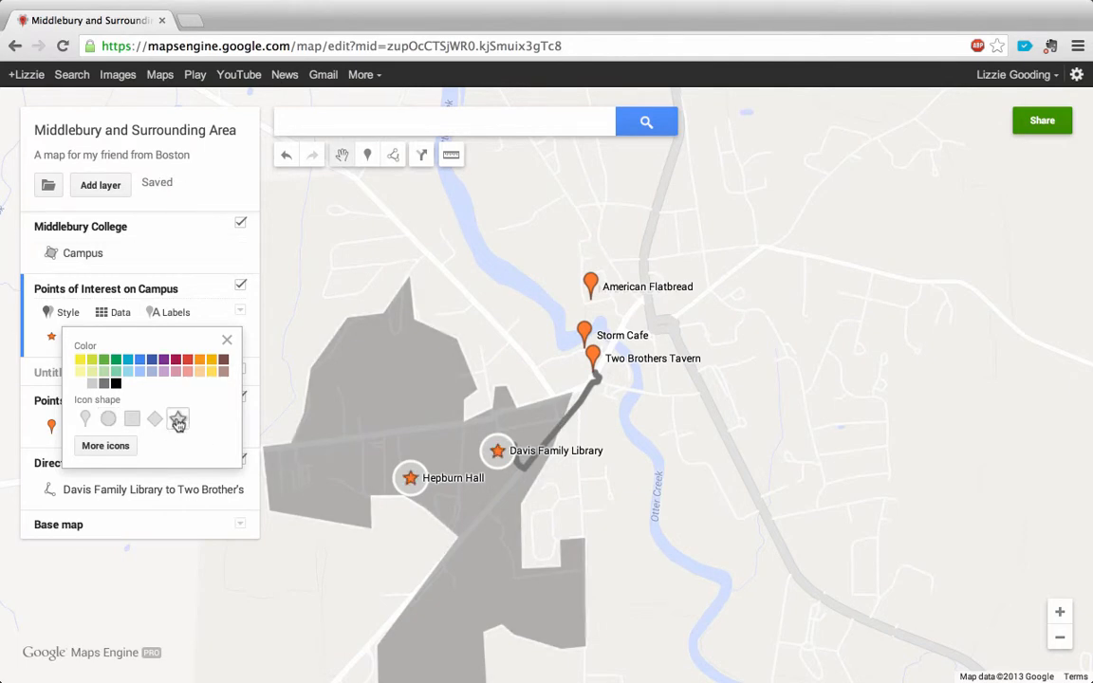
{"action": "left_click", "coordinate": [112, 447]}
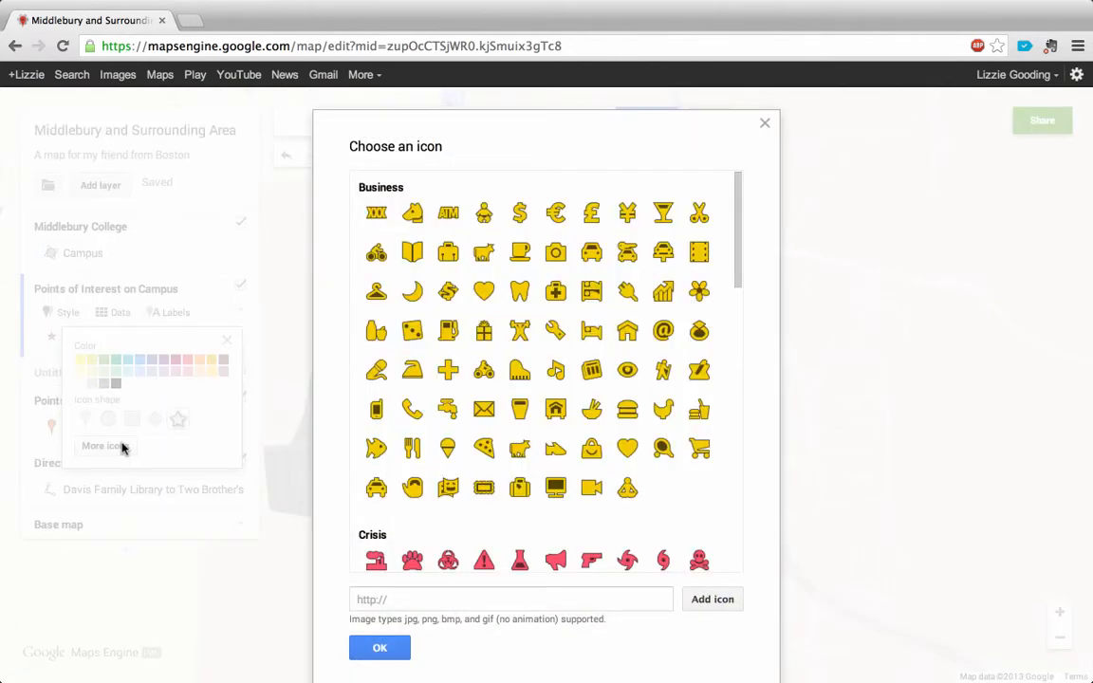
{"action": "left_click", "coordinate": [765, 124]}
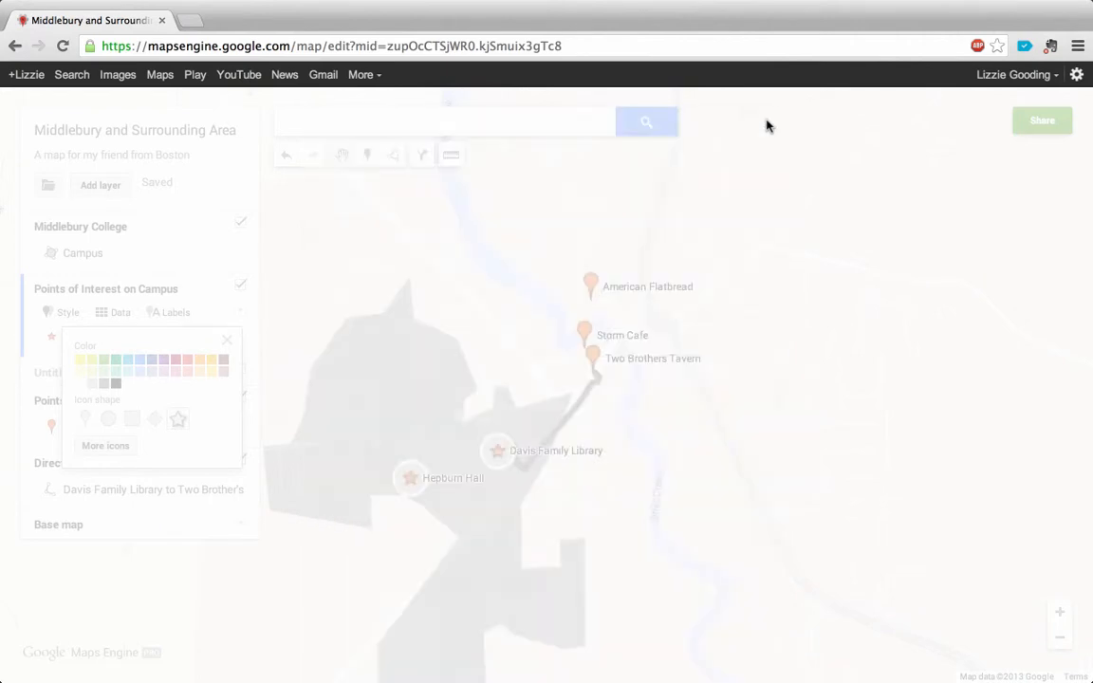
{"action": "left_click", "coordinate": [109, 423]}
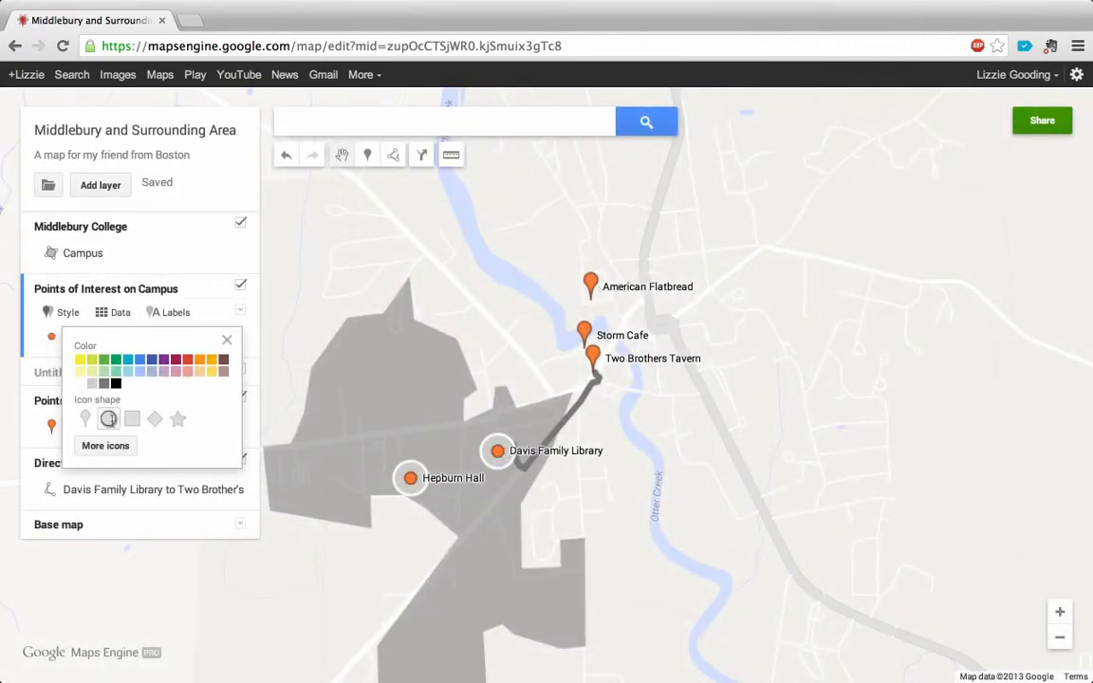
{"action": "left_click", "coordinate": [226, 341]}
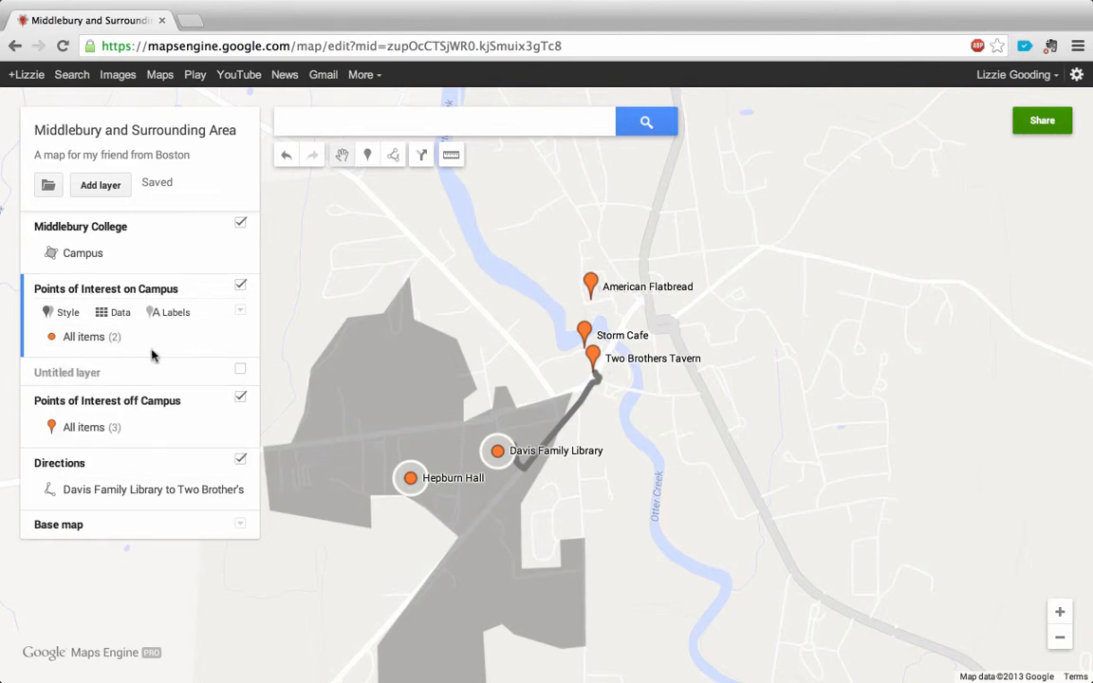
Step: Set the icon shape of all items in the Points of Interest off Campus layer to a circle
{"action": "left_click", "coordinate": [227, 427]}
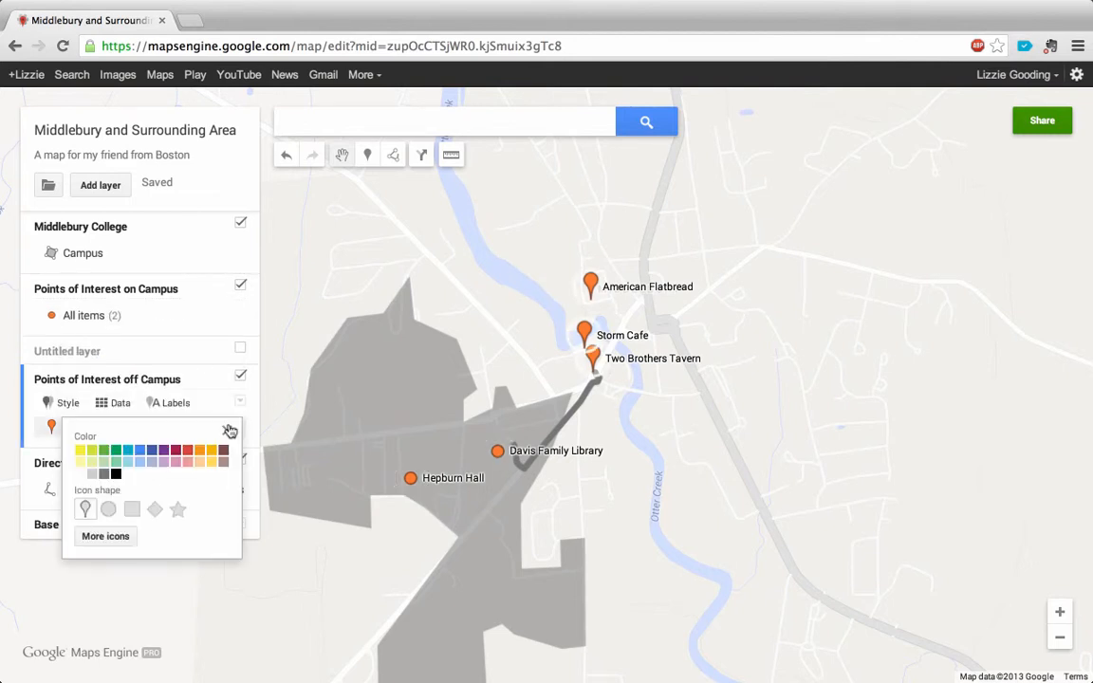
{"action": "left_click", "coordinate": [109, 510]}
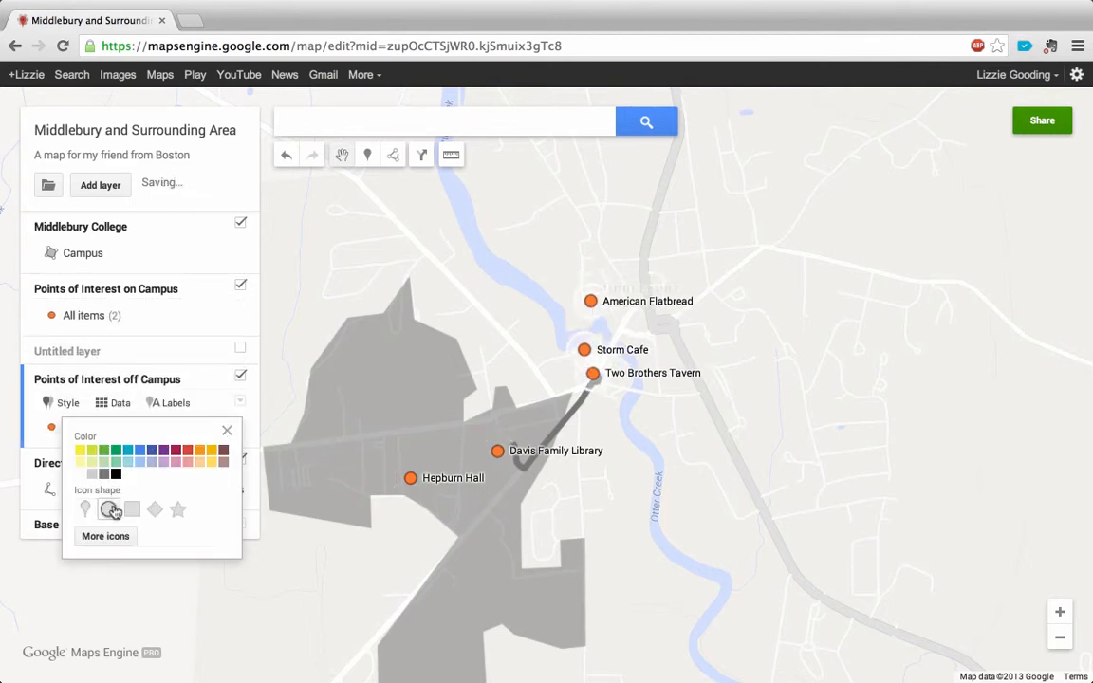
{"action": "left_click", "coordinate": [227, 433]}
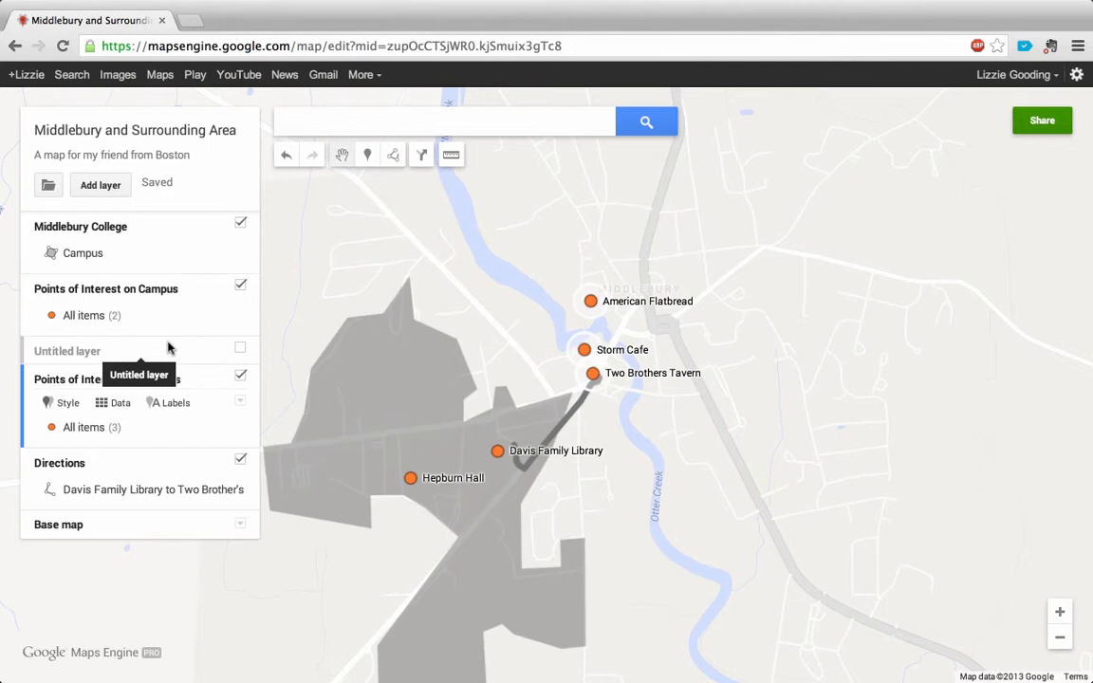
Step: Recolor all items in the Points of Interest on Campus layer dark blue
{"action": "left_click", "coordinate": [145, 292]}
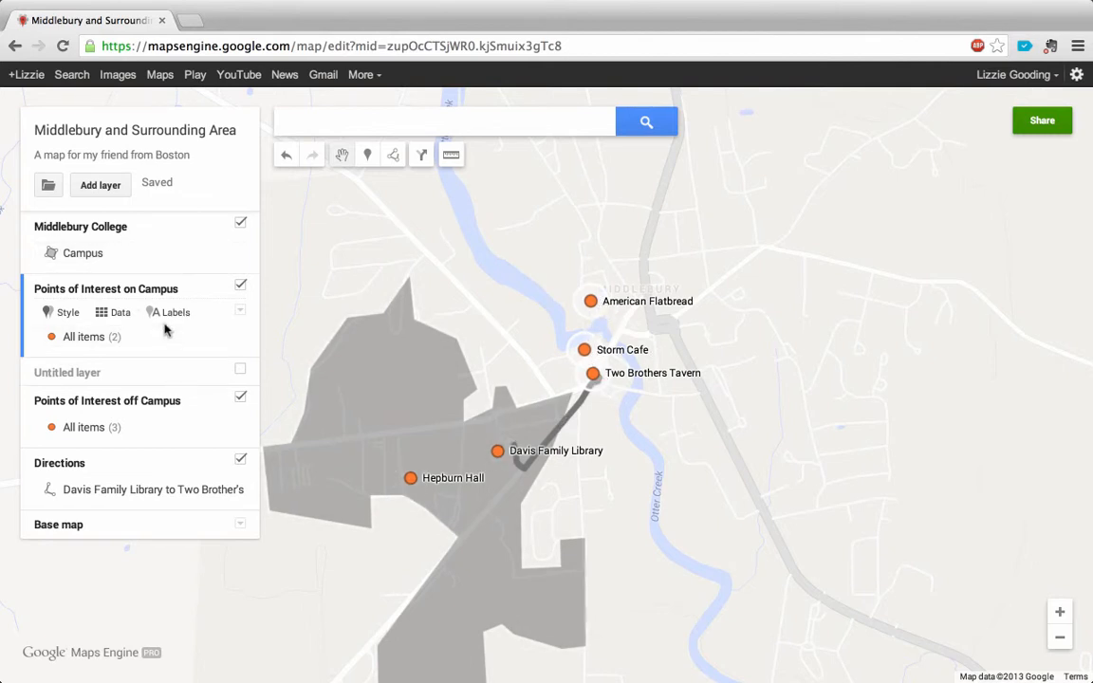
{"action": "left_click", "coordinate": [232, 339]}
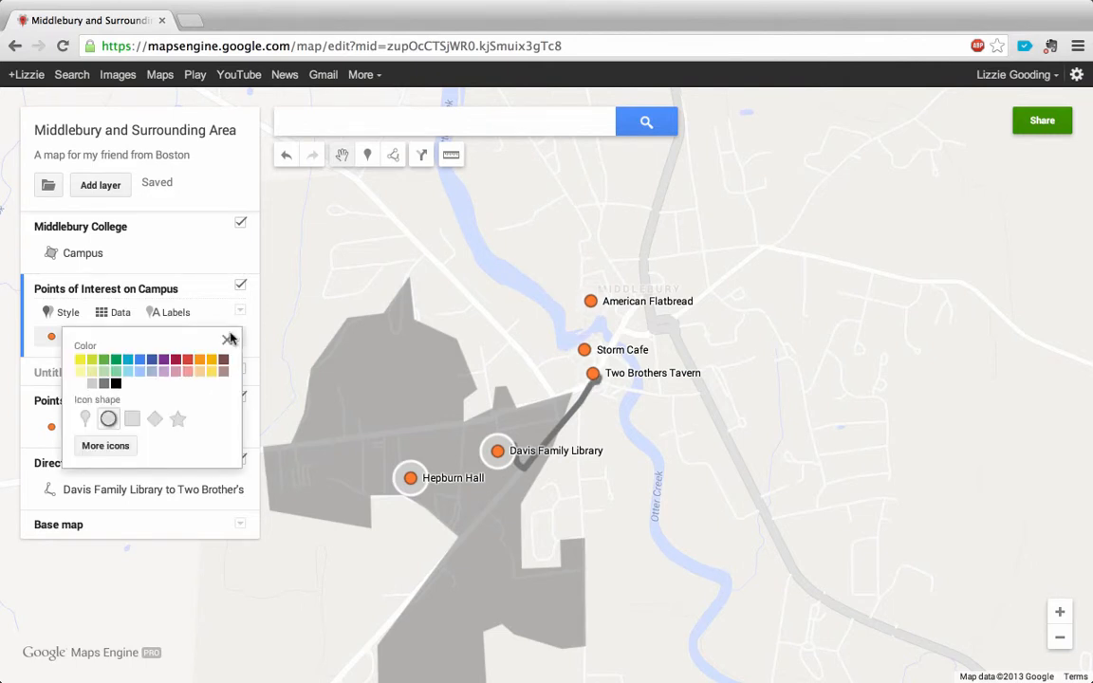
{"action": "left_click", "coordinate": [155, 359]}
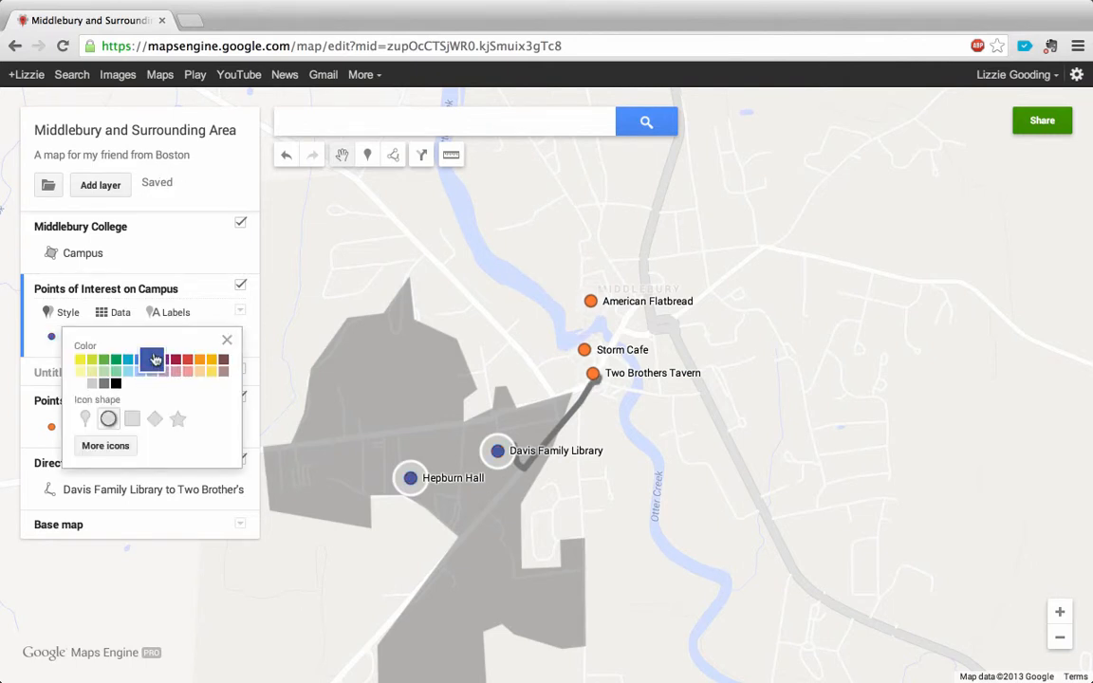
{"action": "left_click", "coordinate": [227, 340]}
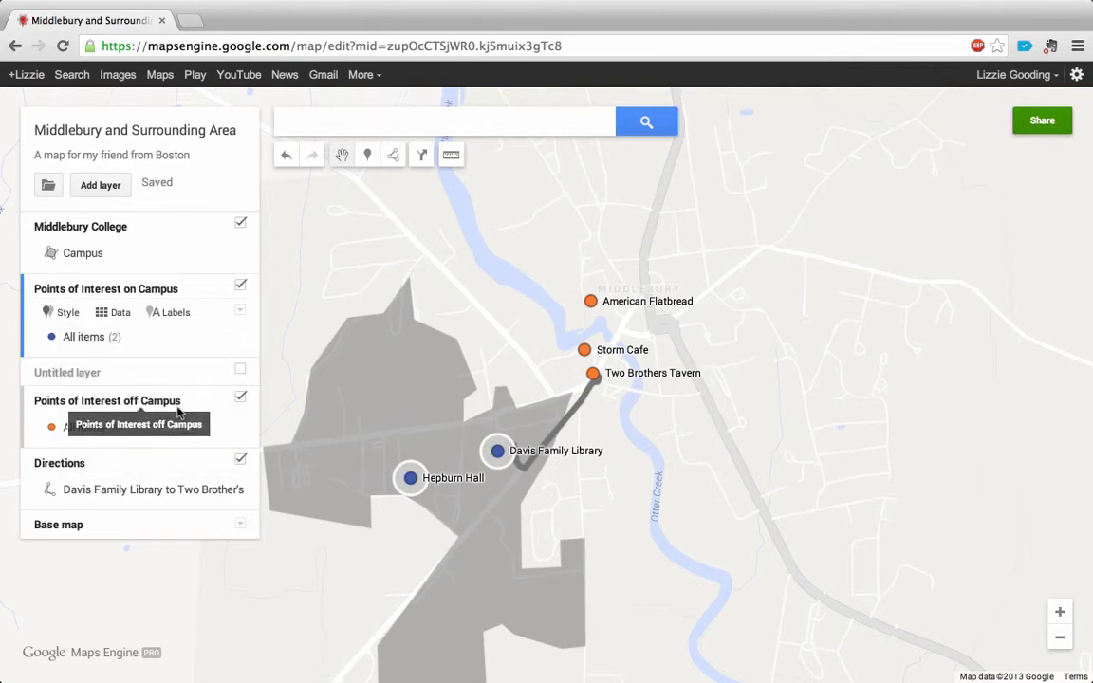
Step: Recolor all items in the Points of Interest off Campus layer pink
{"action": "left_click", "coordinate": [114, 400]}
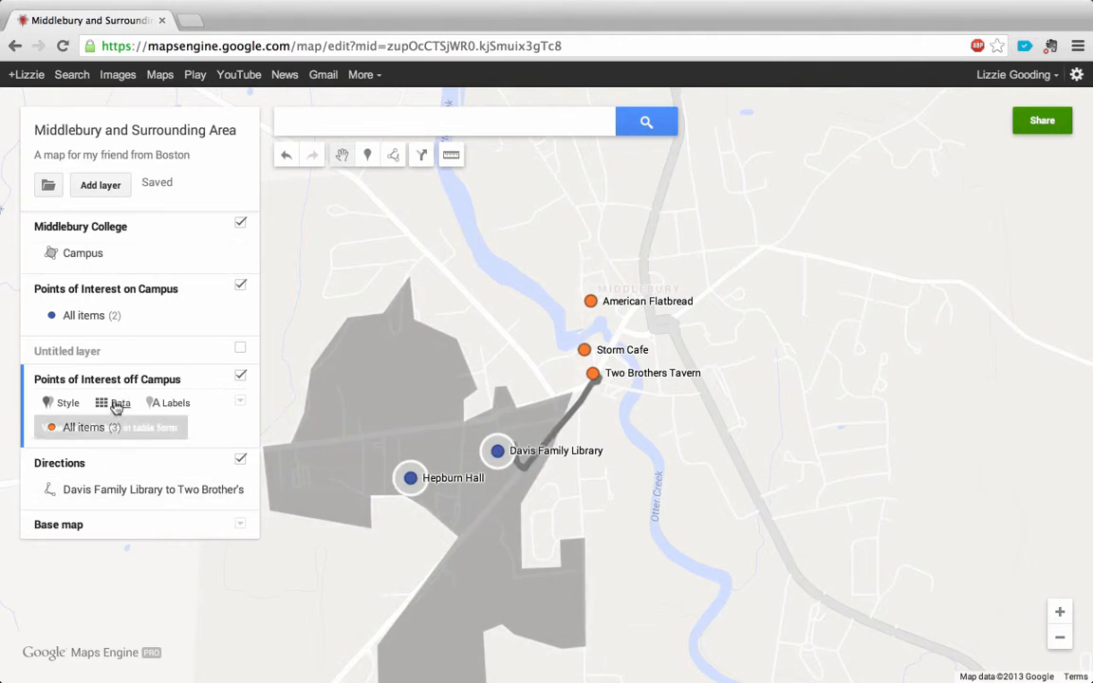
{"action": "left_click", "coordinate": [231, 427]}
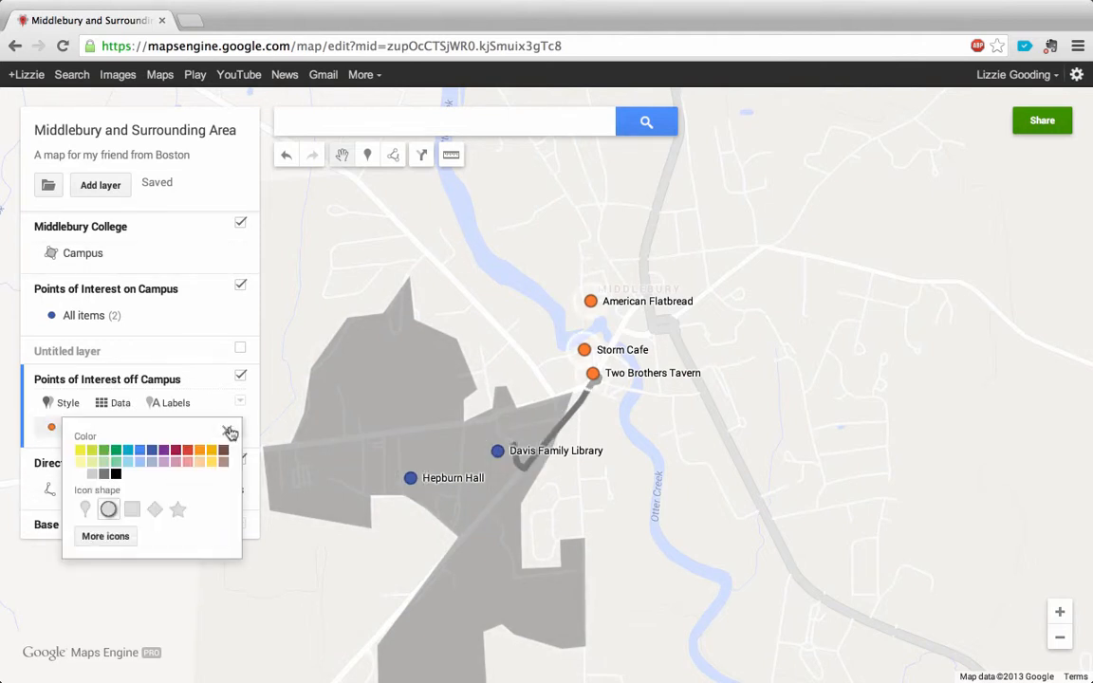
{"action": "left_click", "coordinate": [177, 465]}
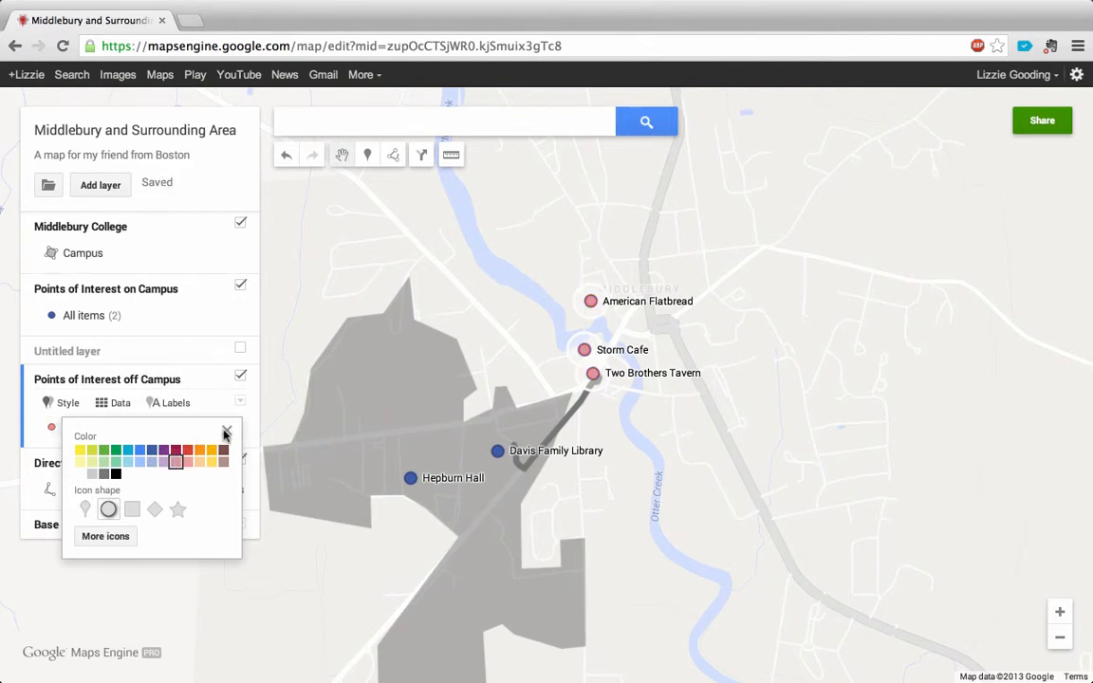
{"action": "left_click", "coordinate": [228, 432]}
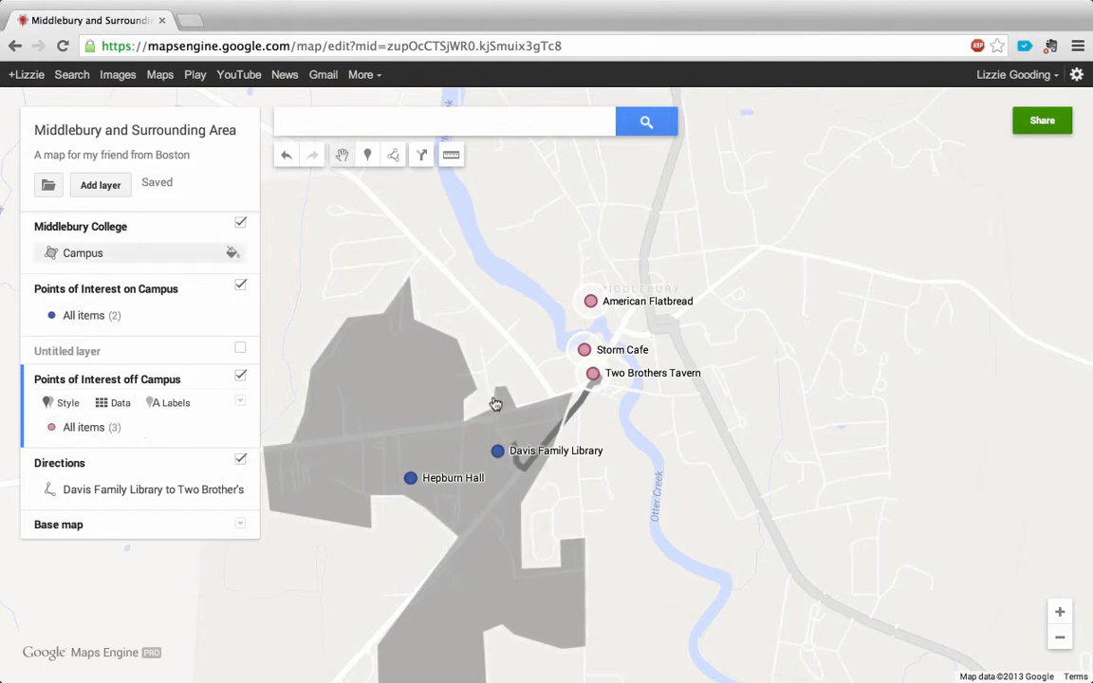
{"action": "left_click_drag", "start_coordinate": [692, 512], "coordinate": [718, 444]}
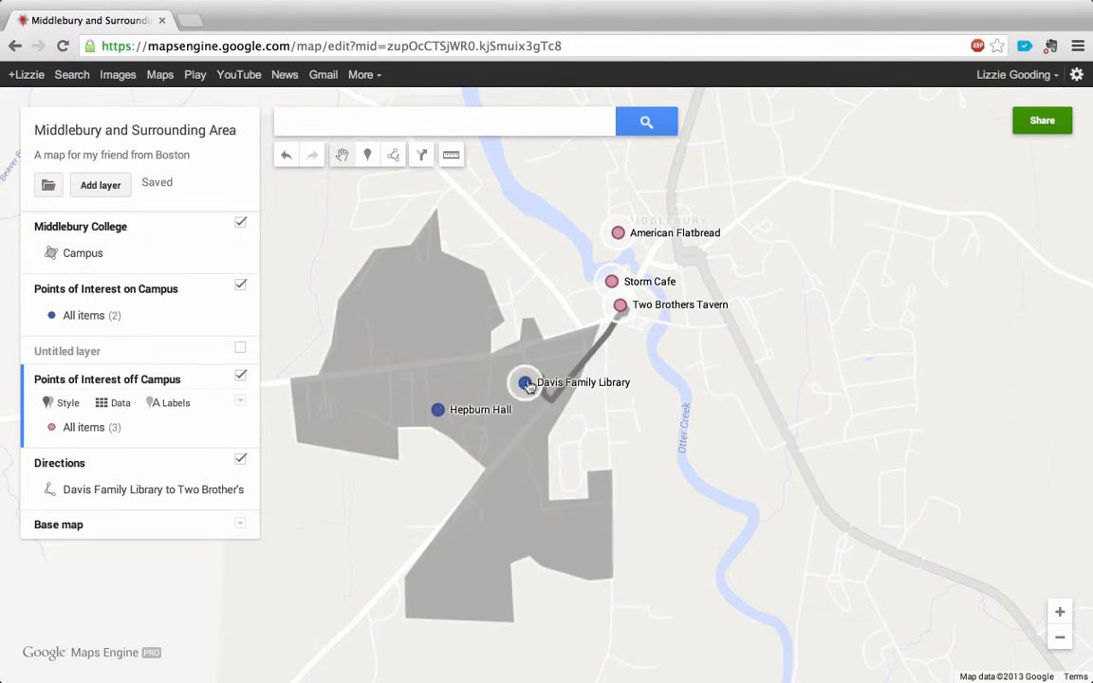
{"action": "left_click_drag", "start_coordinate": [792, 343], "coordinate": [807, 368]}
{"action": "left_click_drag", "start_coordinate": [684, 484], "coordinate": [667, 442]}
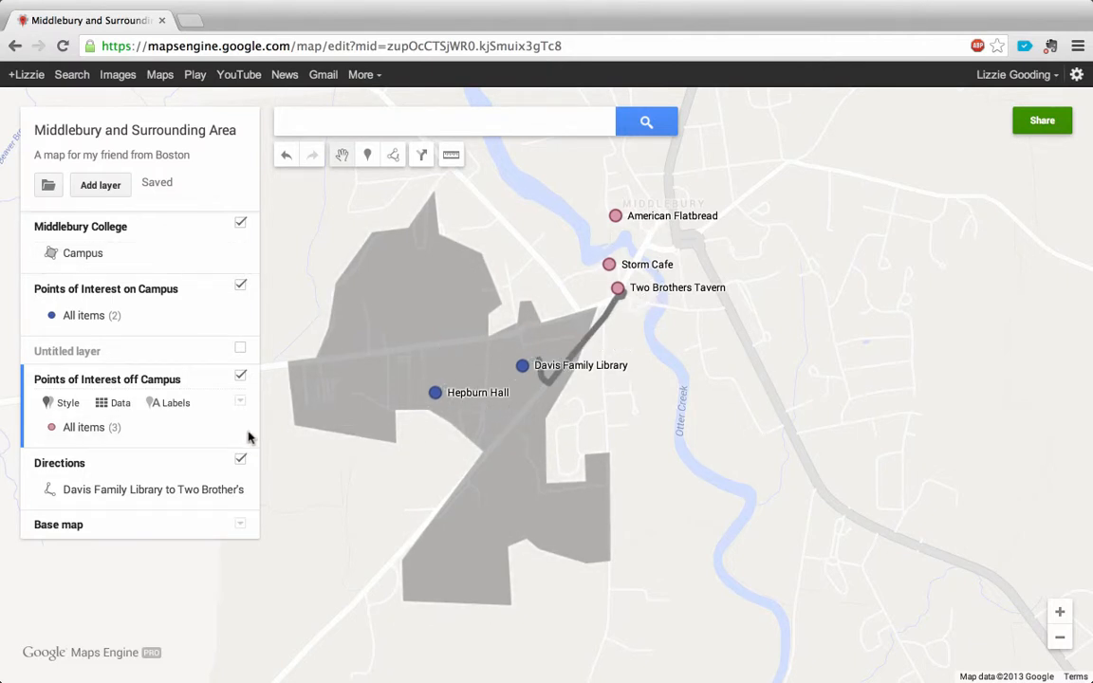
Step: Try the Points of Interest on Campus layer with no labels, and switch its labels back to name
{"action": "left_click", "coordinate": [199, 302]}
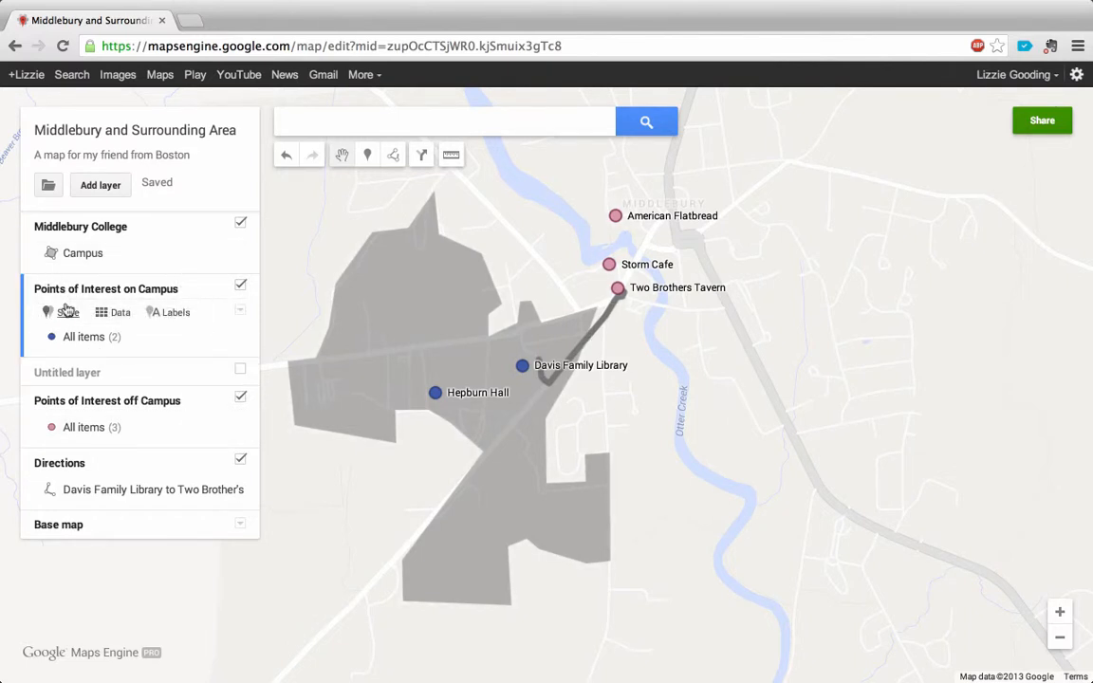
{"action": "left_click", "coordinate": [176, 313]}
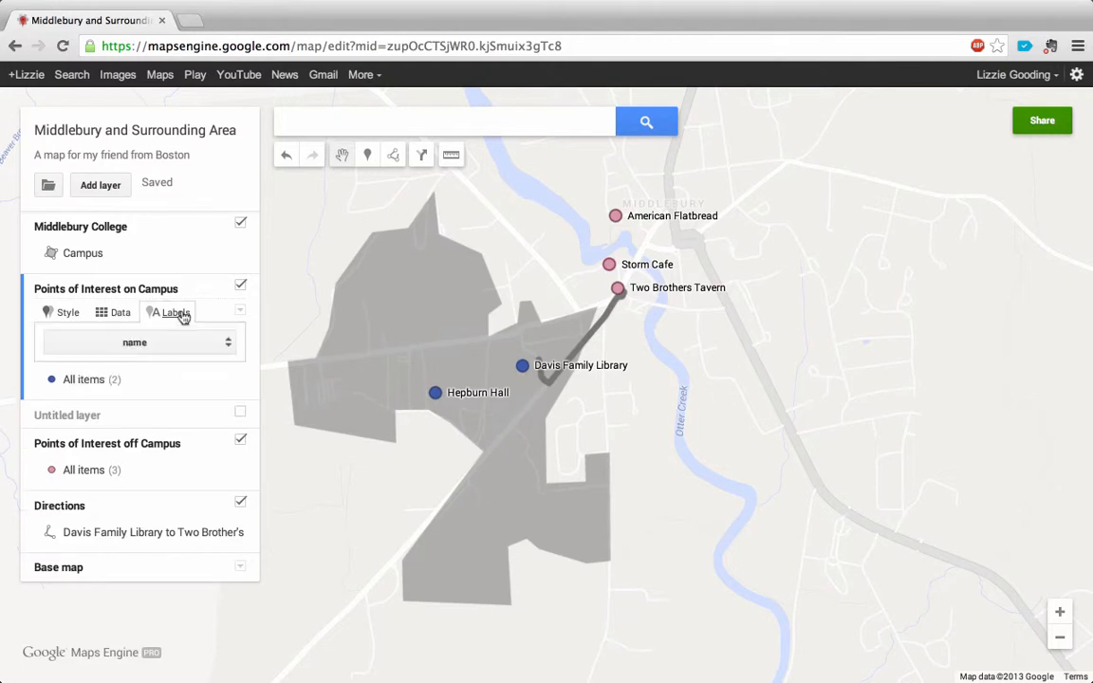
{"action": "left_click", "coordinate": [202, 344]}
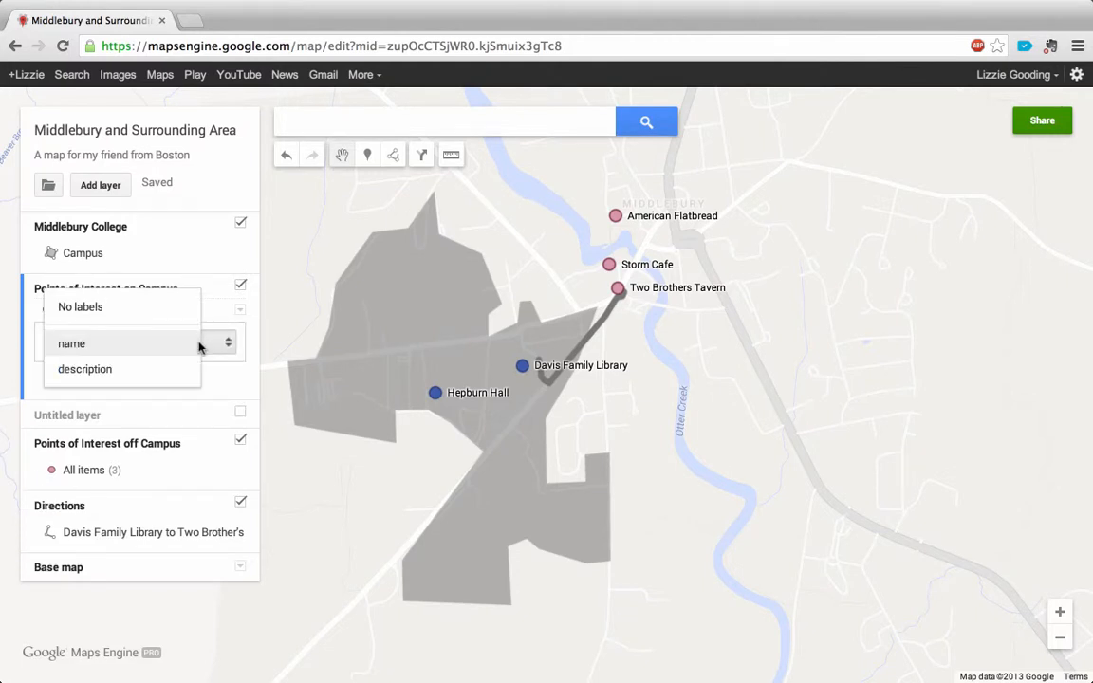
{"action": "left_click", "coordinate": [176, 308]}
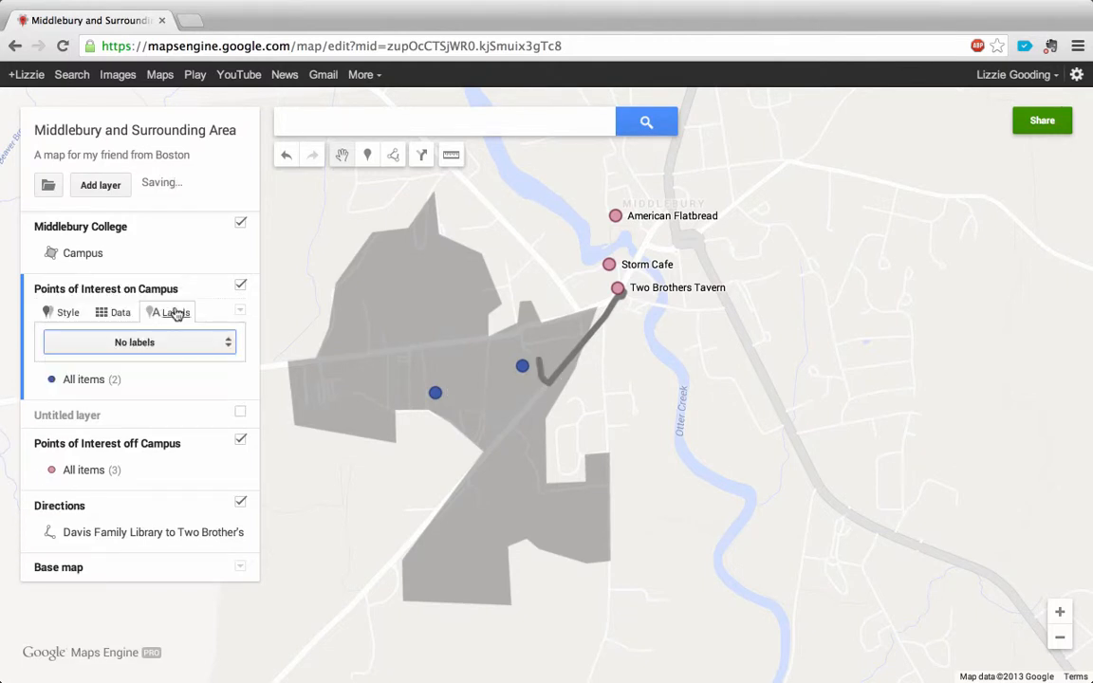
{"action": "left_click", "coordinate": [218, 347]}
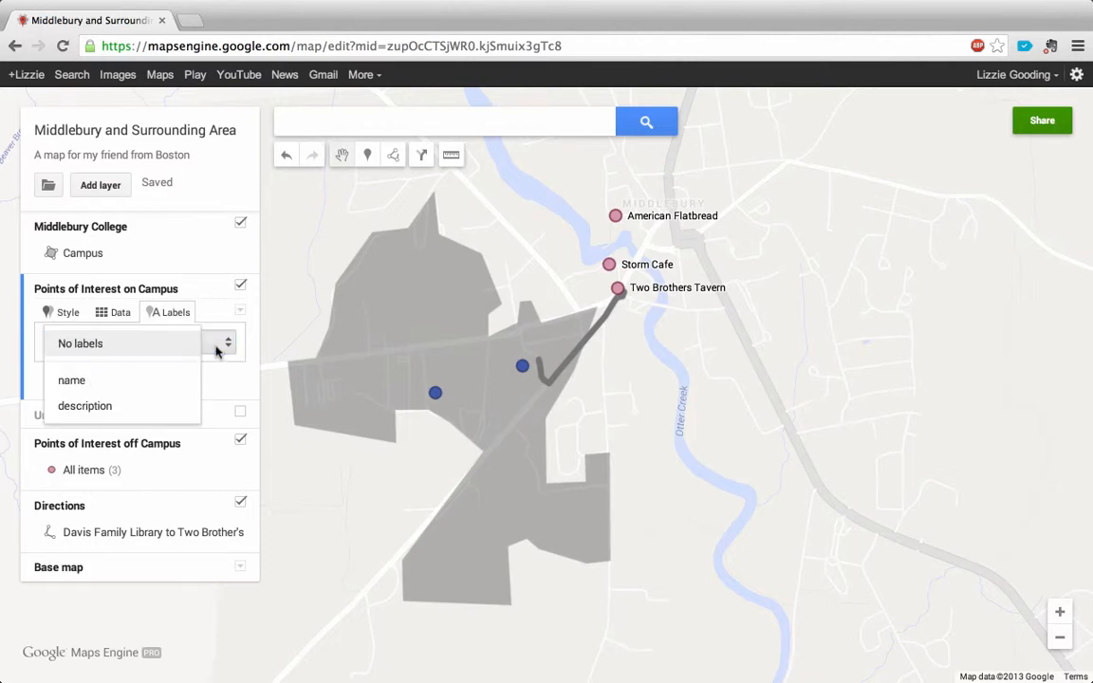
{"action": "left_click", "coordinate": [155, 387]}
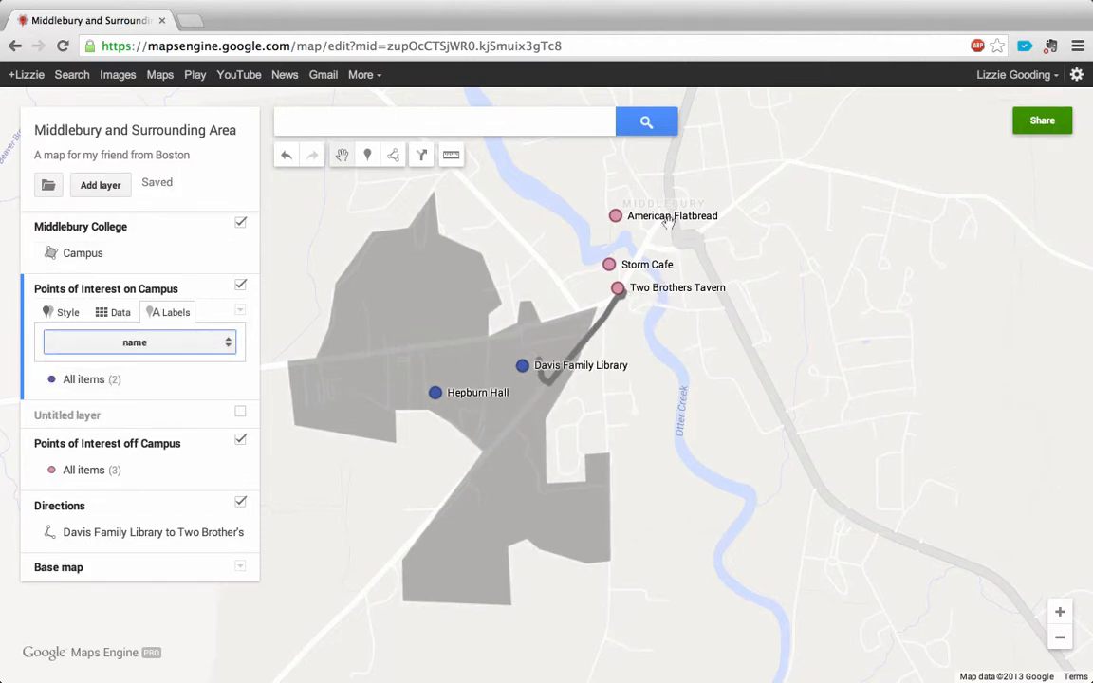
Step: Review the label options of the Points of Interest off Campus layer, keeping name as the label
{"action": "left_click", "coordinate": [151, 445]}
{"action": "left_click", "coordinate": [186, 406]}
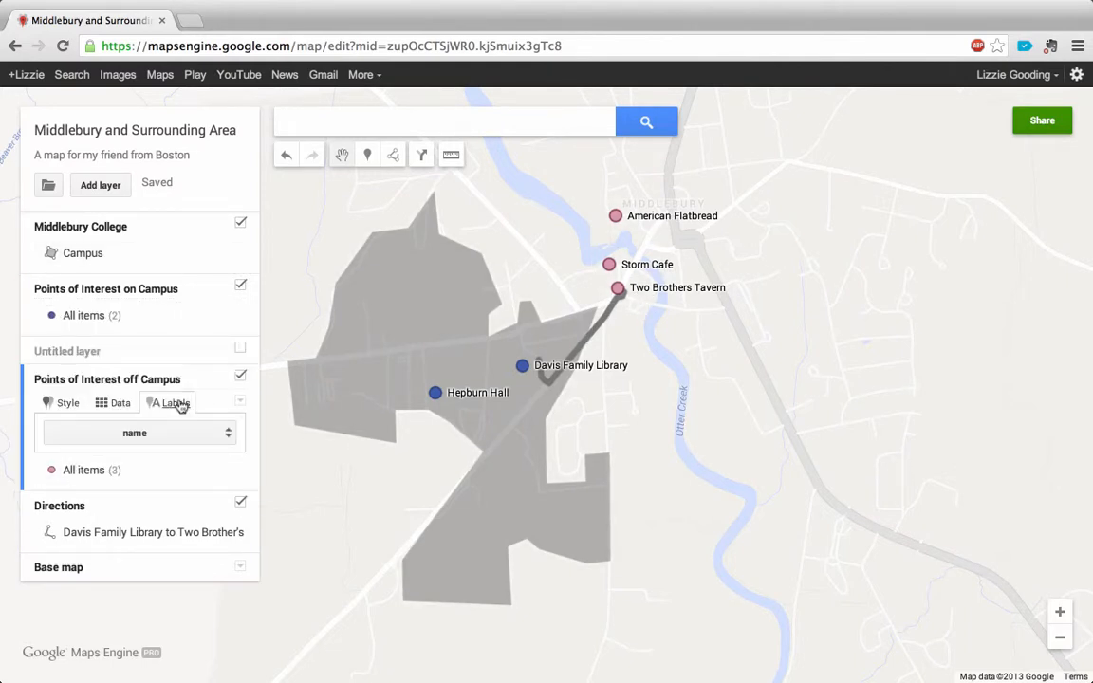
{"action": "left_click", "coordinate": [193, 434]}
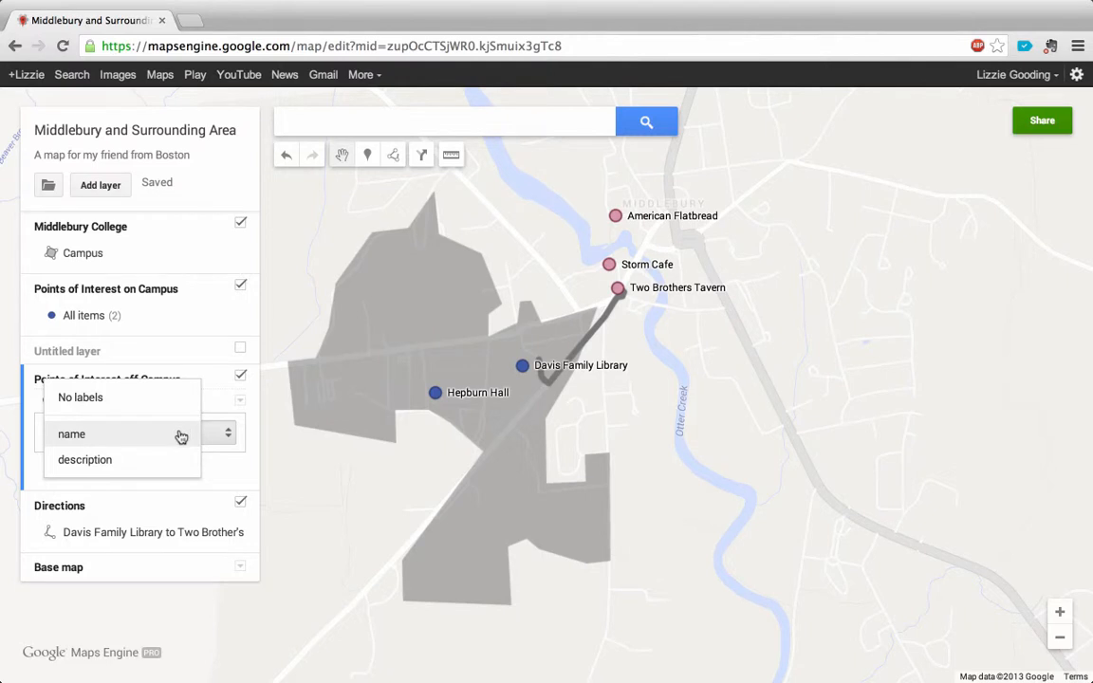
{"action": "left_click", "coordinate": [181, 436]}
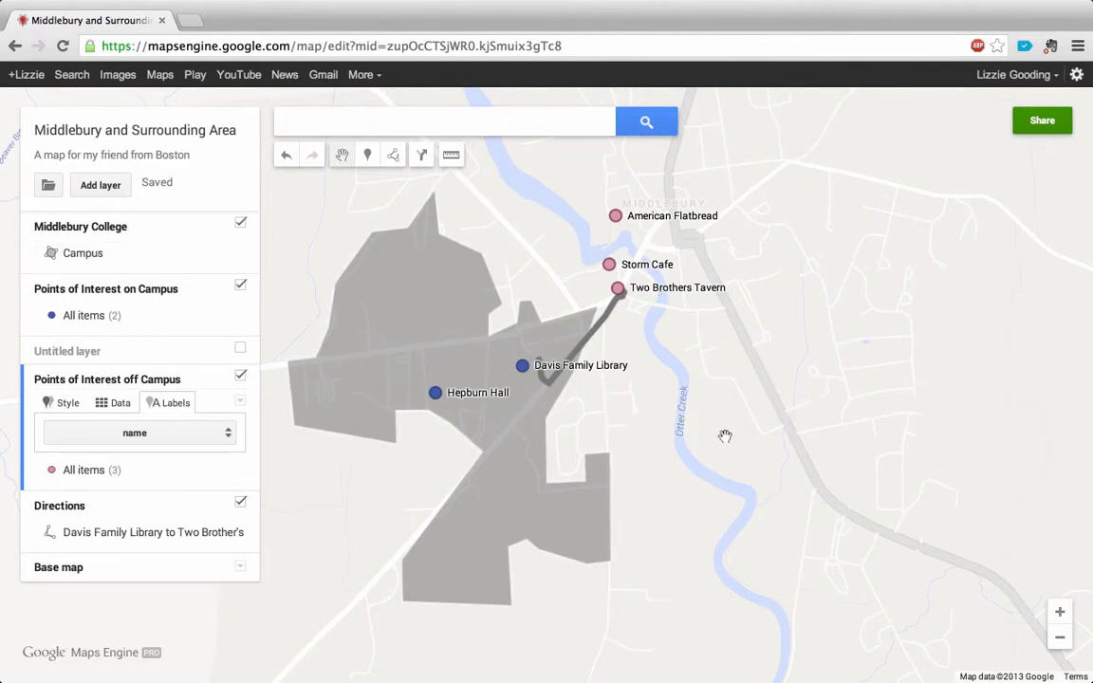
{"action": "left_click_drag", "start_coordinate": [726, 437], "coordinate": [768, 476]}
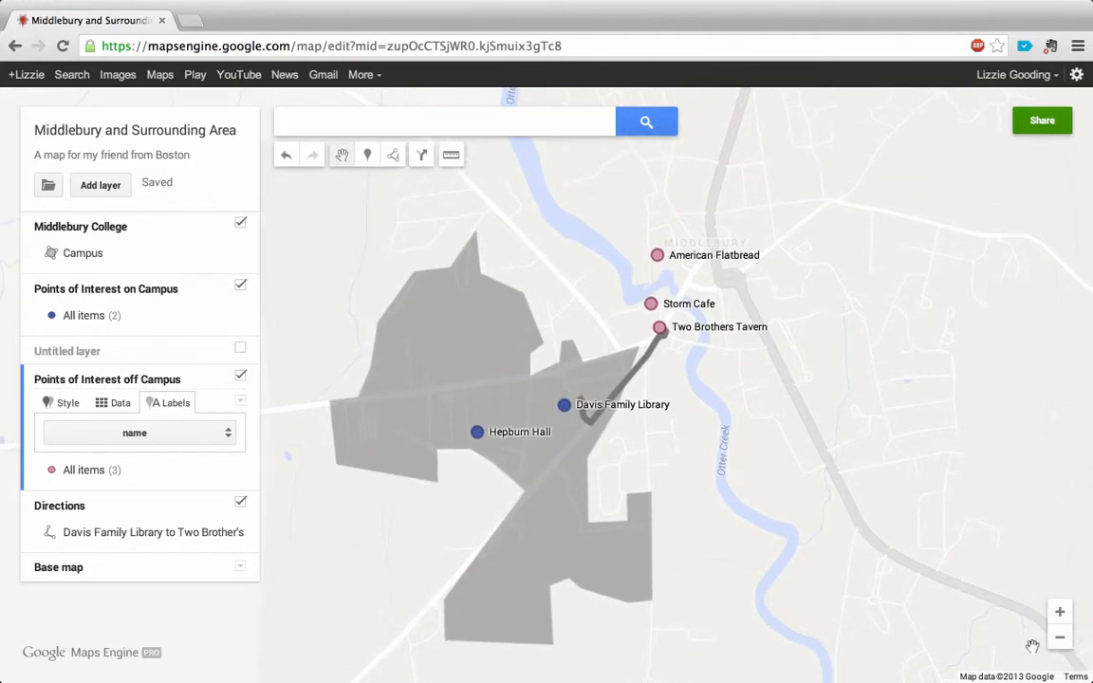
{"action": "left_click", "coordinate": [1060, 639]}
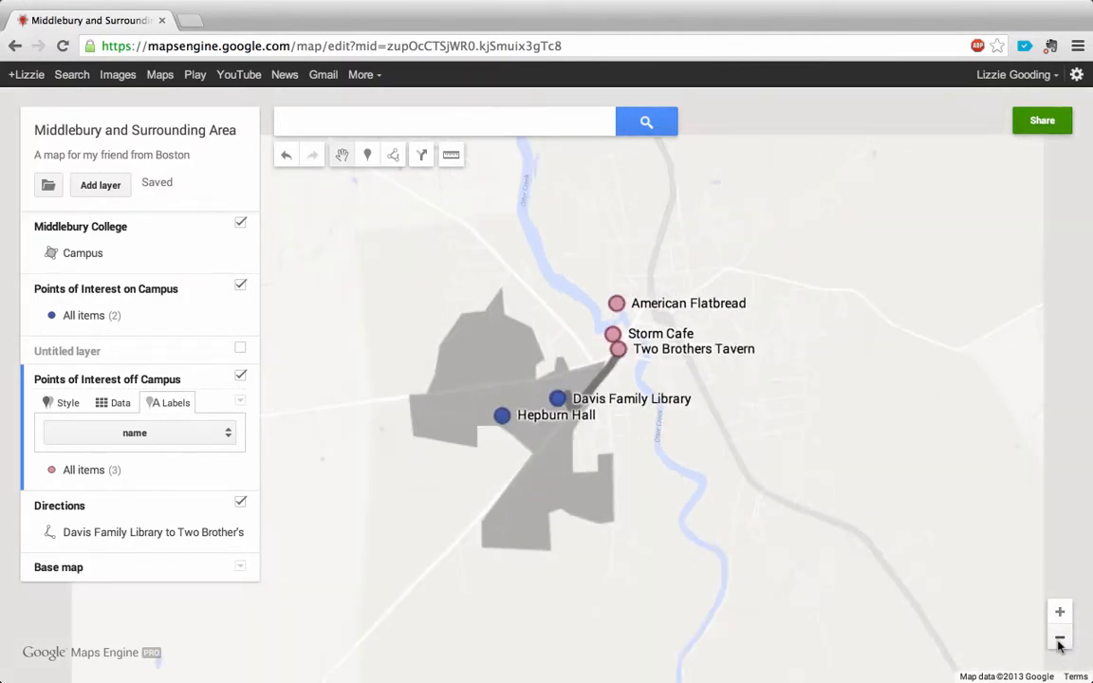
{"action": "left_click", "coordinate": [1061, 615]}
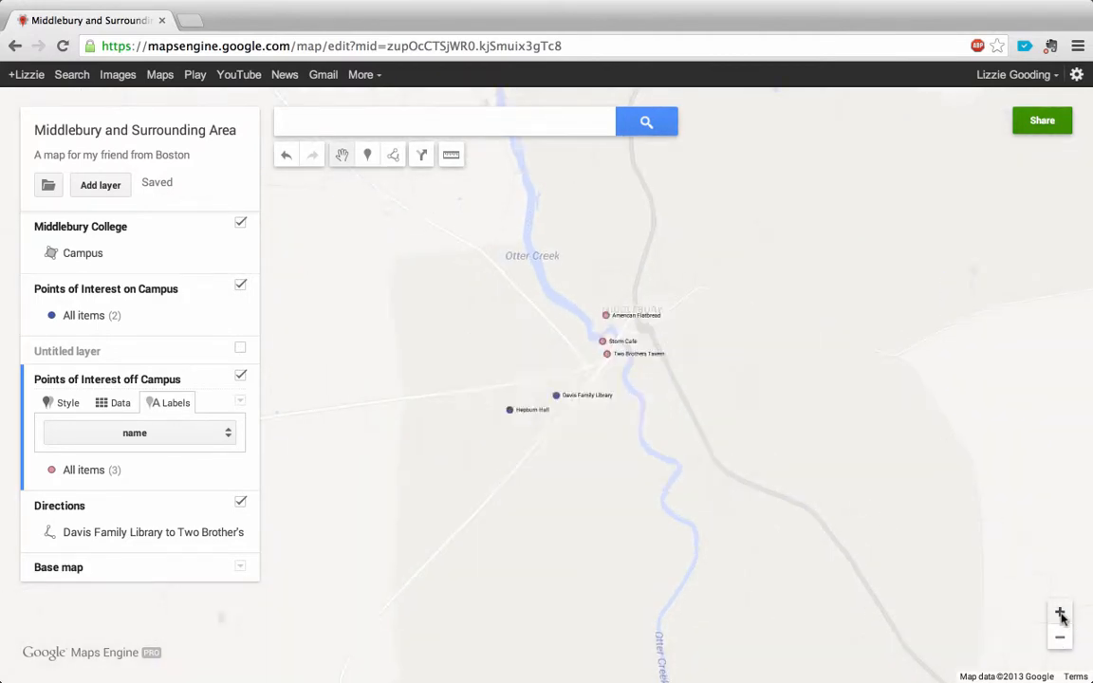
{"action": "left_click_drag", "start_coordinate": [738, 496], "coordinate": [710, 487]}
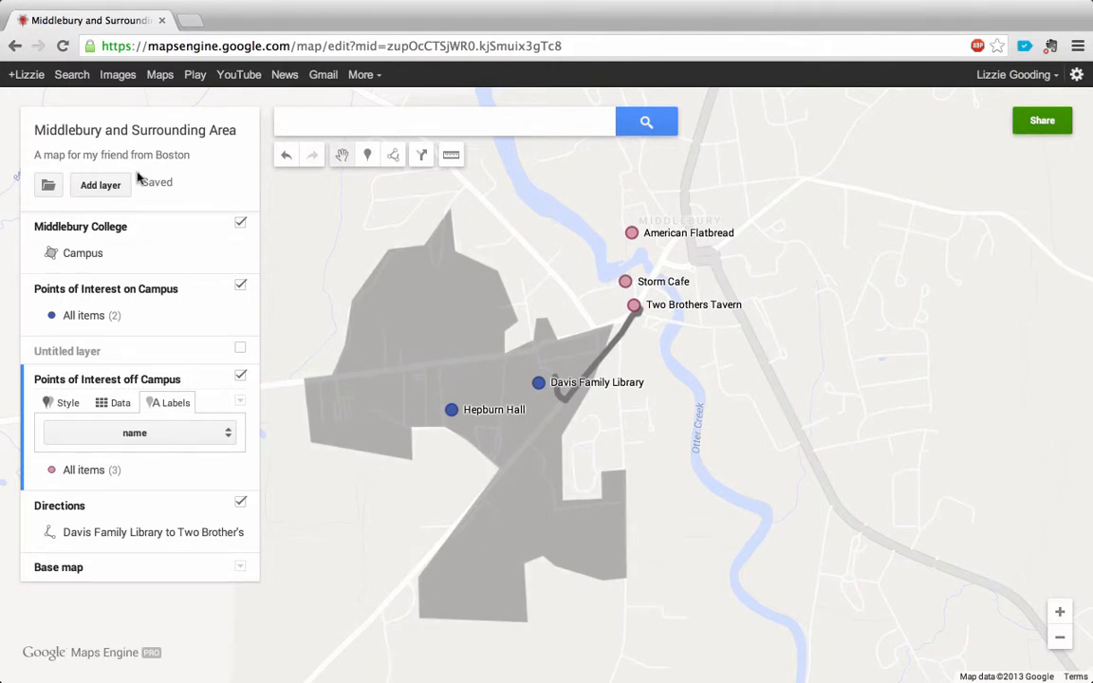
Step: Export the entire map to KML and download the file
{"action": "left_click", "coordinate": [48, 186]}
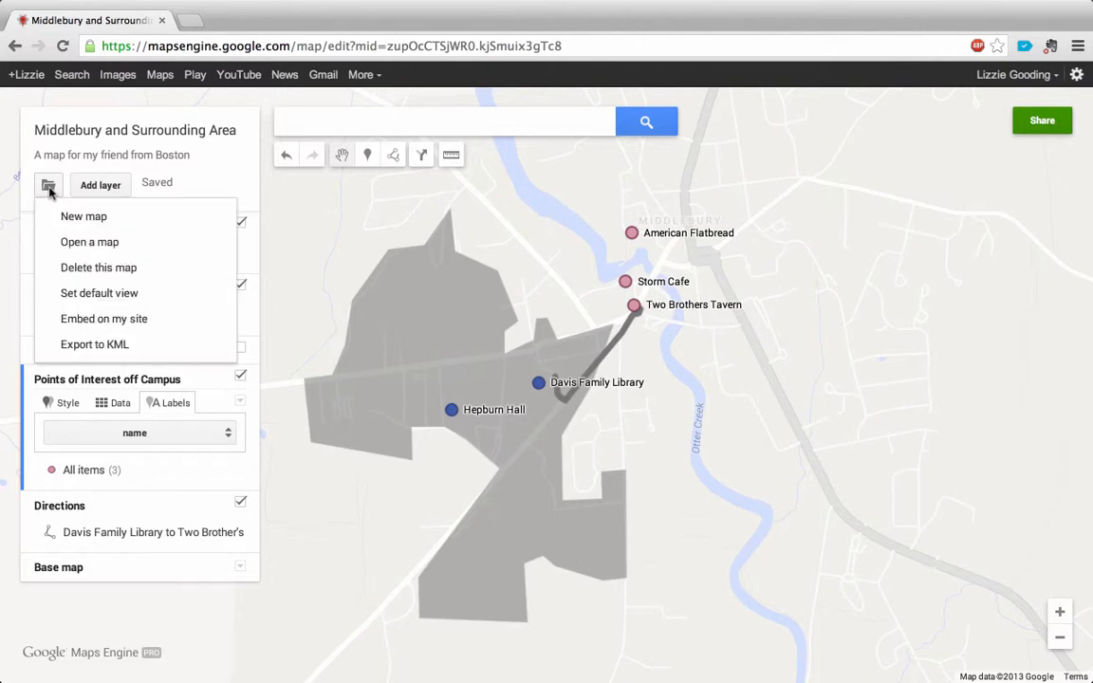
{"action": "left_click", "coordinate": [123, 347]}
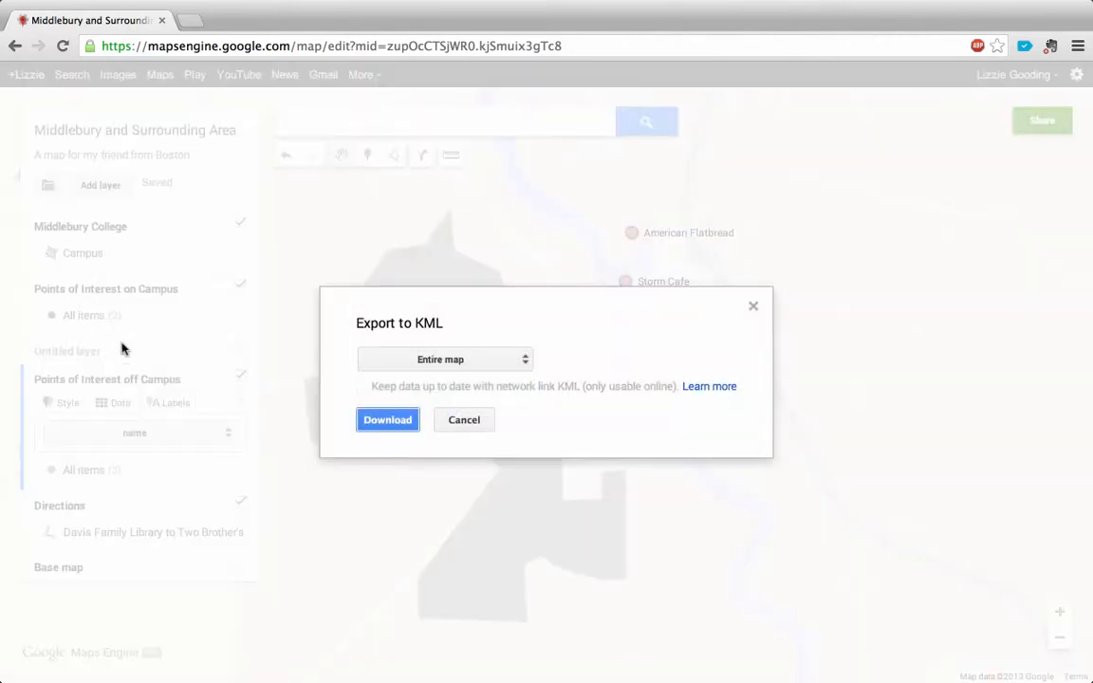
{"action": "left_click", "coordinate": [499, 363]}
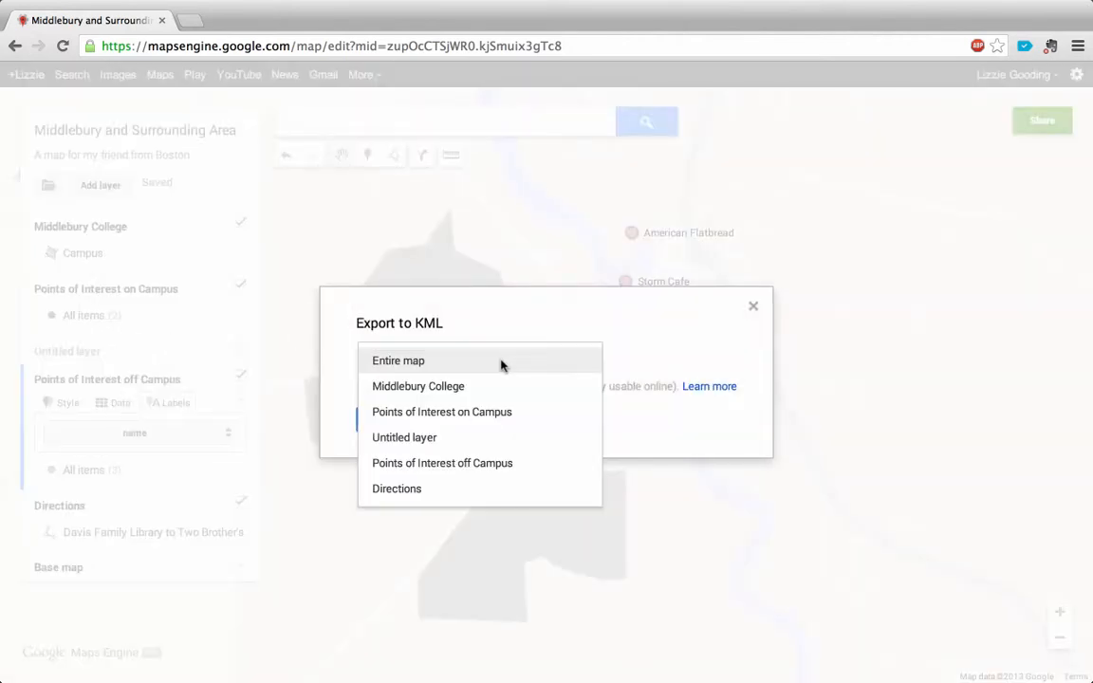
{"action": "left_click", "coordinate": [441, 361]}
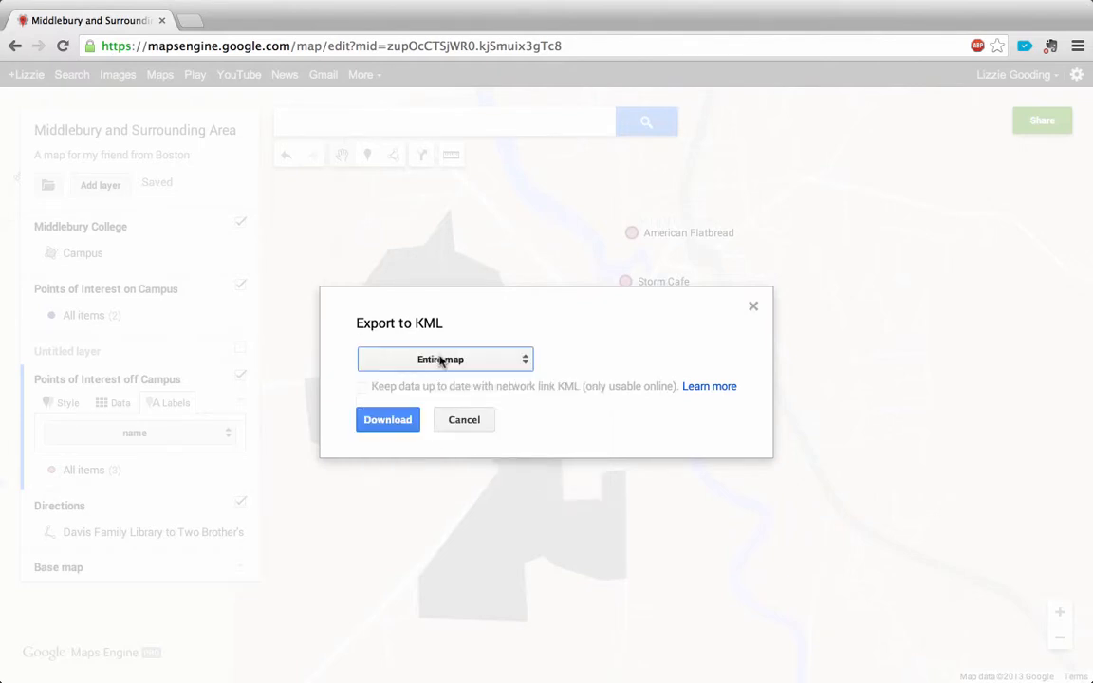
{"action": "left_click", "coordinate": [389, 429]}
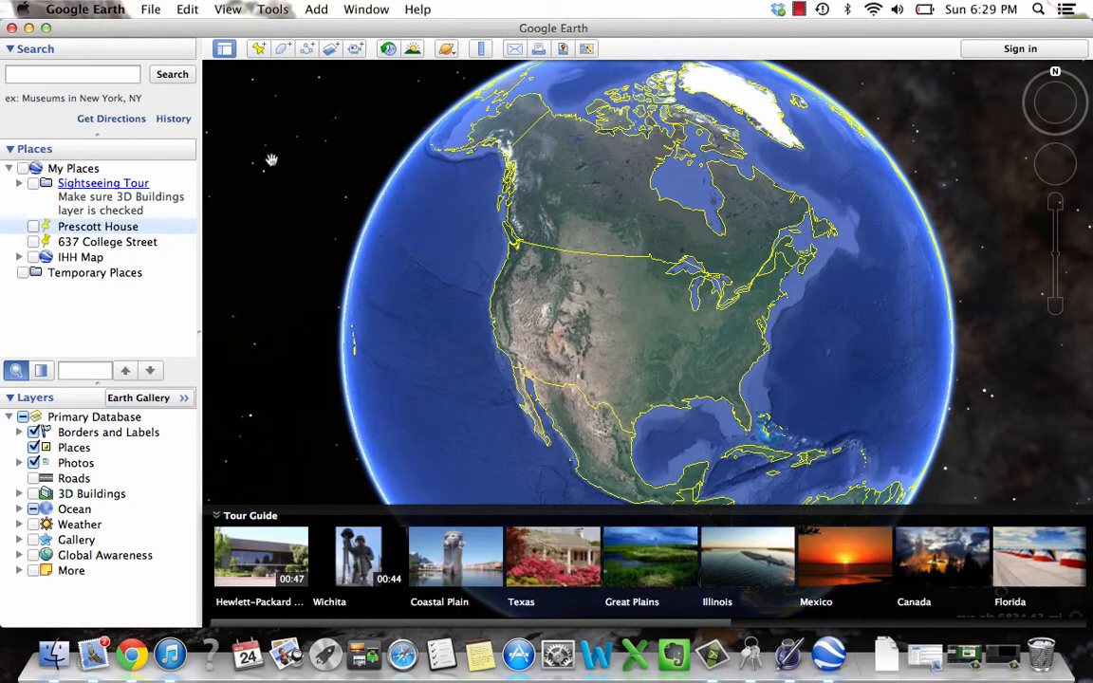
Step: Switch to Google Earth and open Middlebury and Surrounding Area.kml from the Downloads folder
{"action": "left_click", "coordinate": [153, 11]}
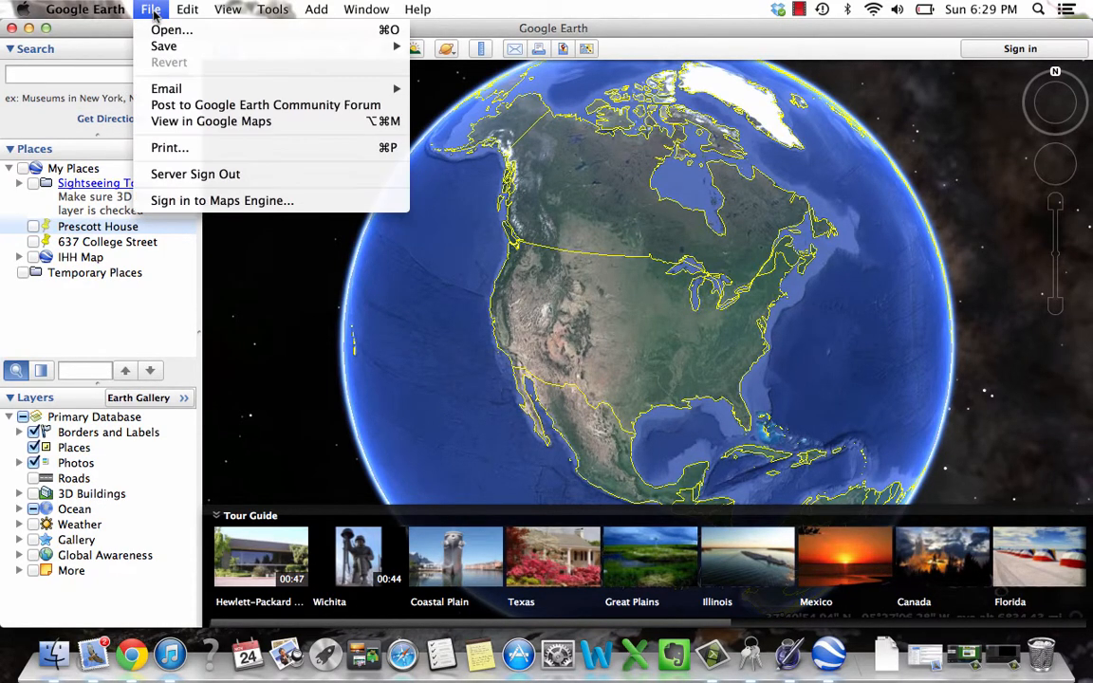
{"action": "left_click", "coordinate": [166, 29]}
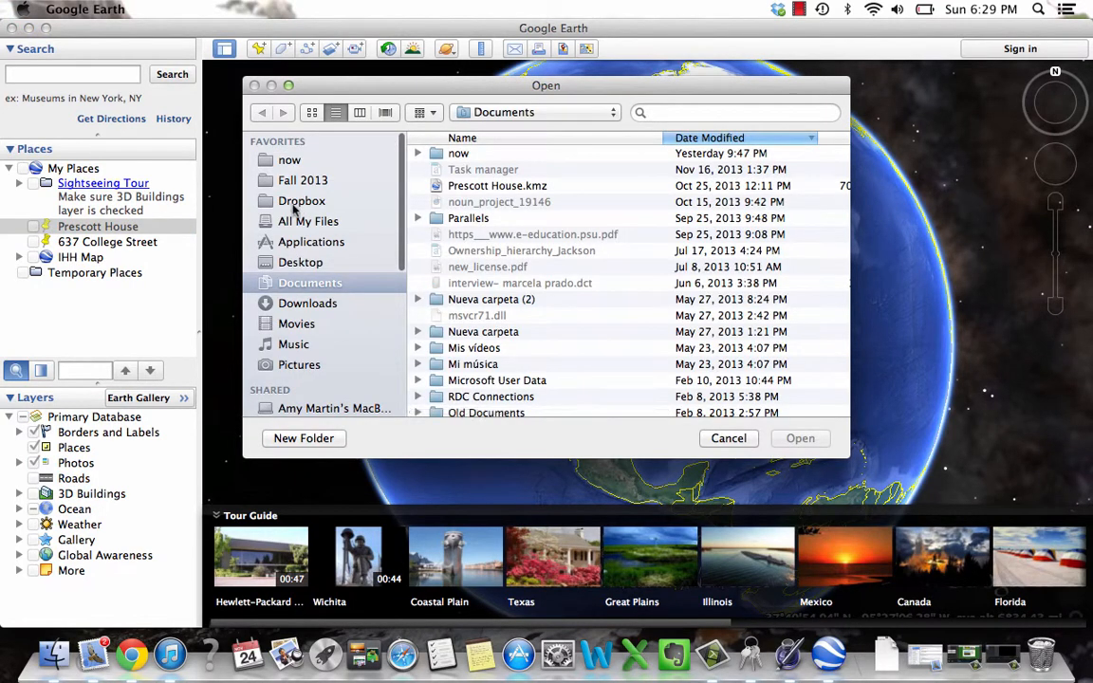
{"action": "left_click", "coordinate": [310, 309]}
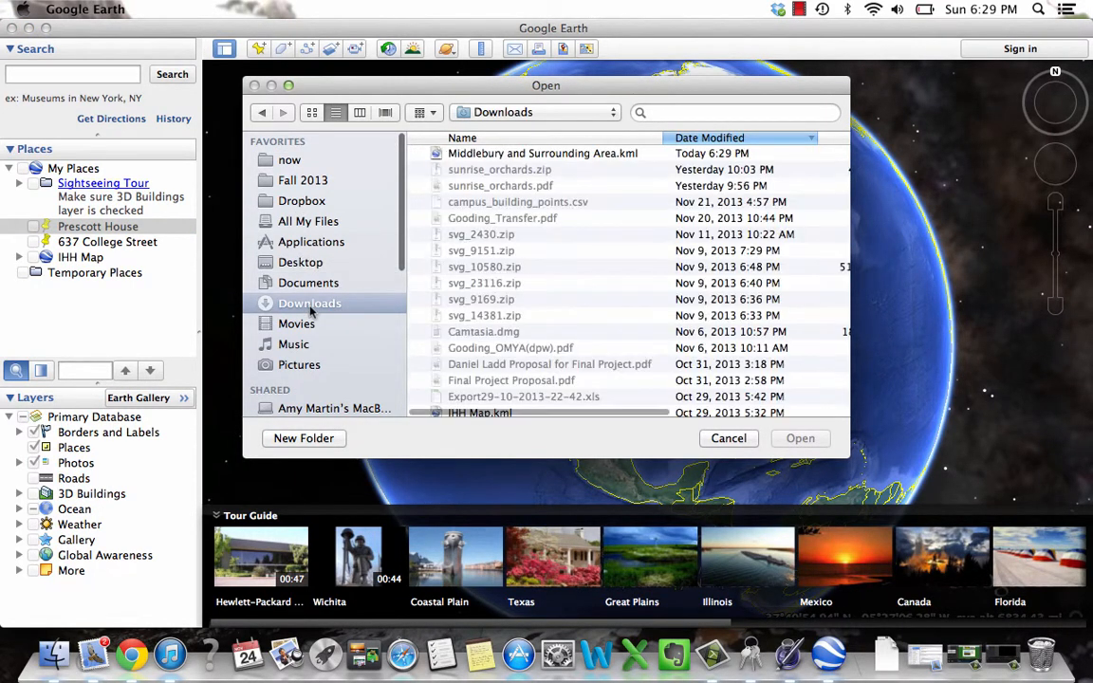
{"action": "left_click", "coordinate": [479, 155]}
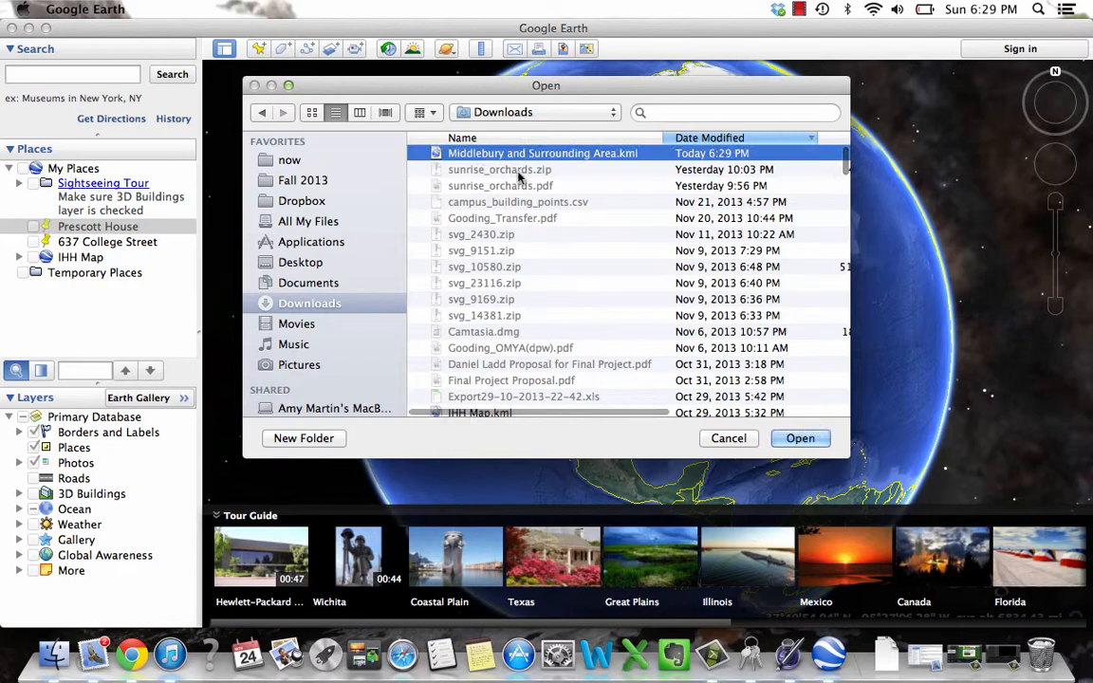
{"action": "left_click", "coordinate": [802, 439]}
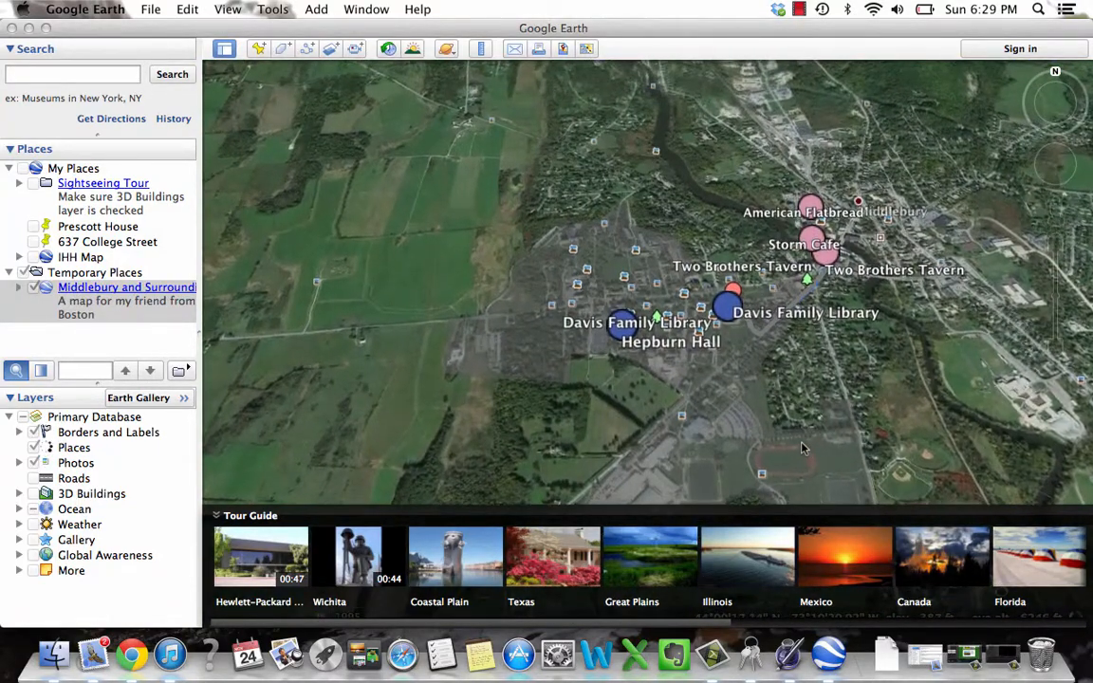
Step: Examine the imported campus area, points of interest and route on the satellite imagery, viewing them from a steeper overhead angle
{"action": "left_click_drag", "start_coordinate": [939, 249], "coordinate": [742, 322]}
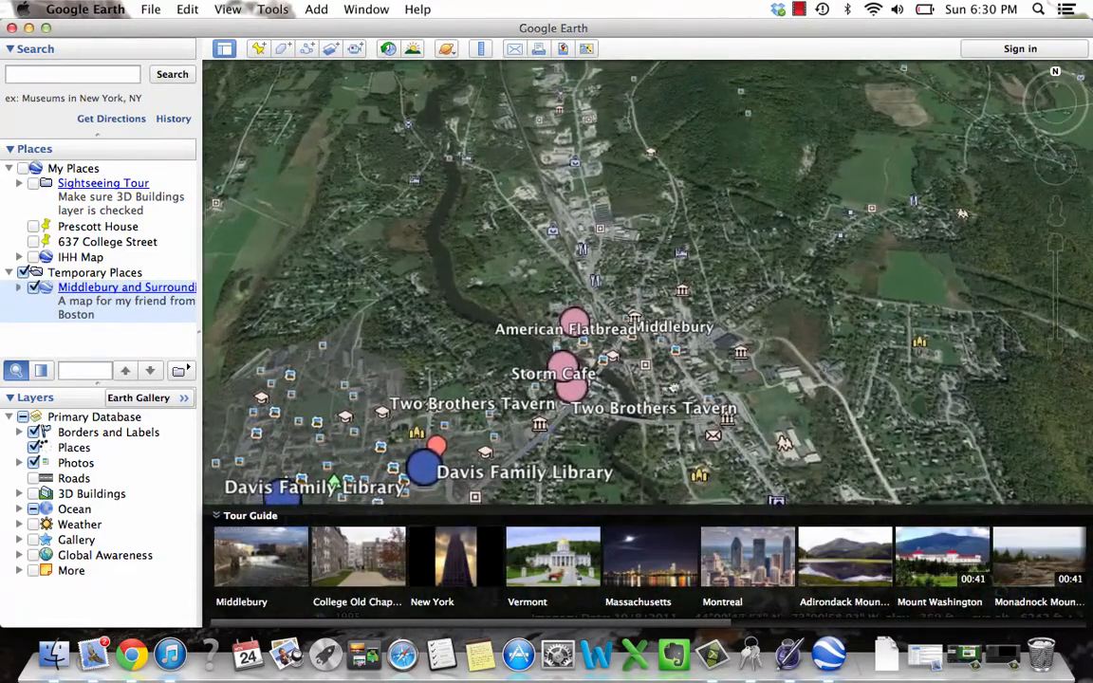
{"action": "left_click_drag", "start_coordinate": [656, 407], "coordinate": [712, 332]}
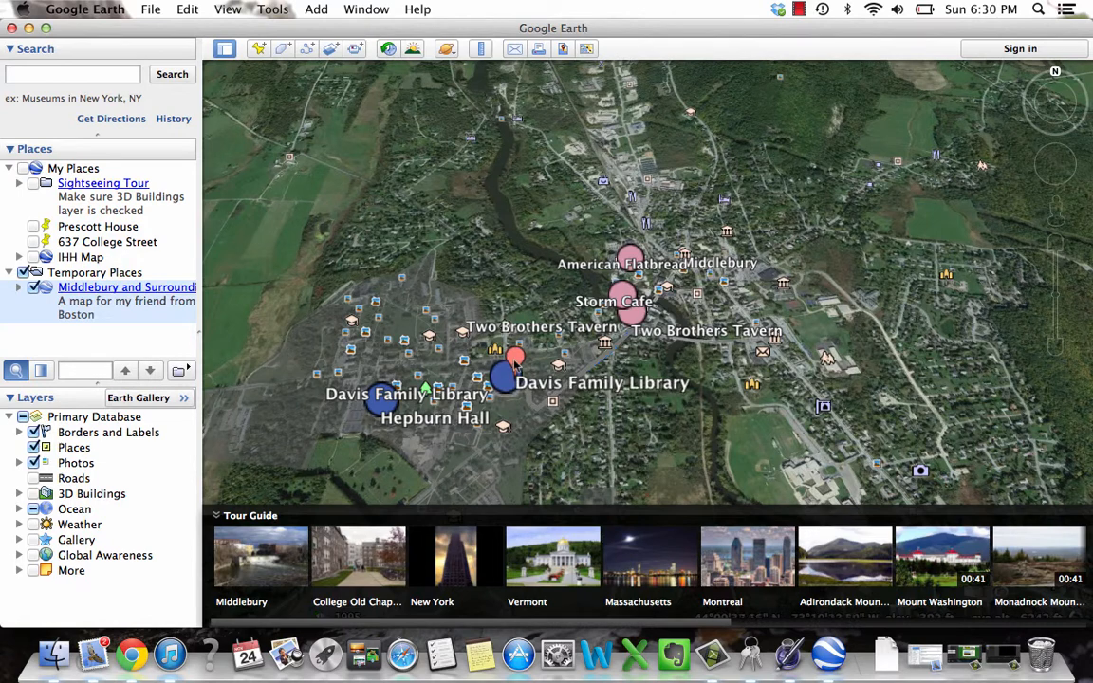
{"action": "left_click_drag", "start_coordinate": [536, 401], "coordinate": [657, 305]}
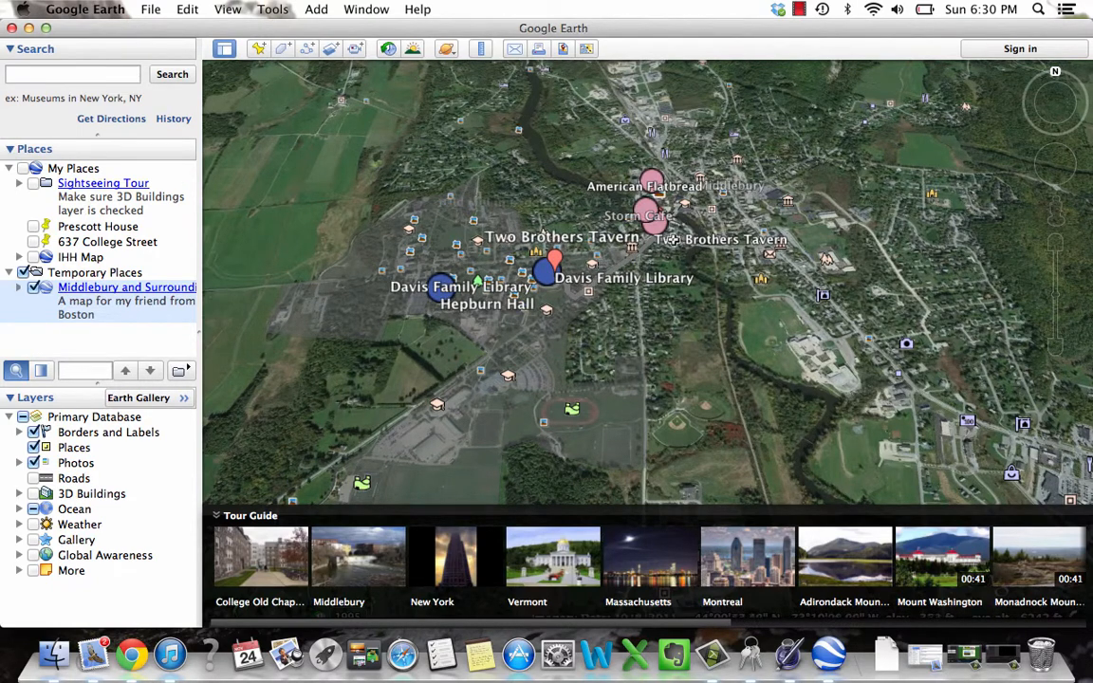
{"action": "left_click", "coordinate": [1058, 91]}
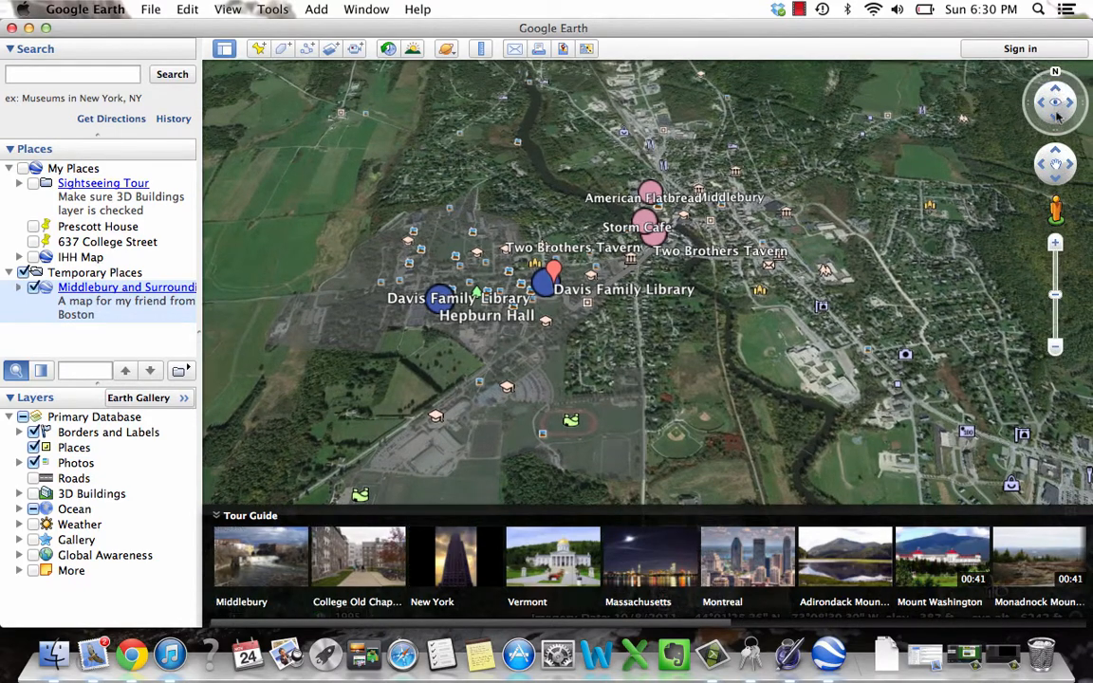
{"action": "left_click", "coordinate": [1057, 119]}
{"action": "left_click", "coordinate": [1056, 120]}
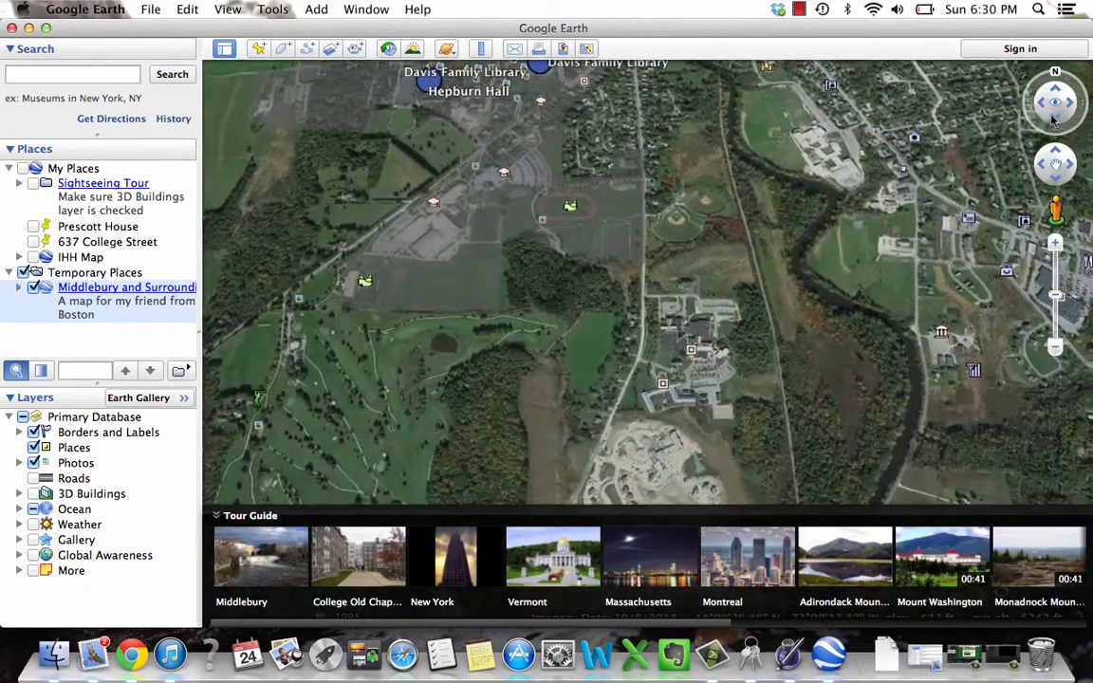
{"action": "left_click_drag", "start_coordinate": [715, 95], "coordinate": [712, 327]}
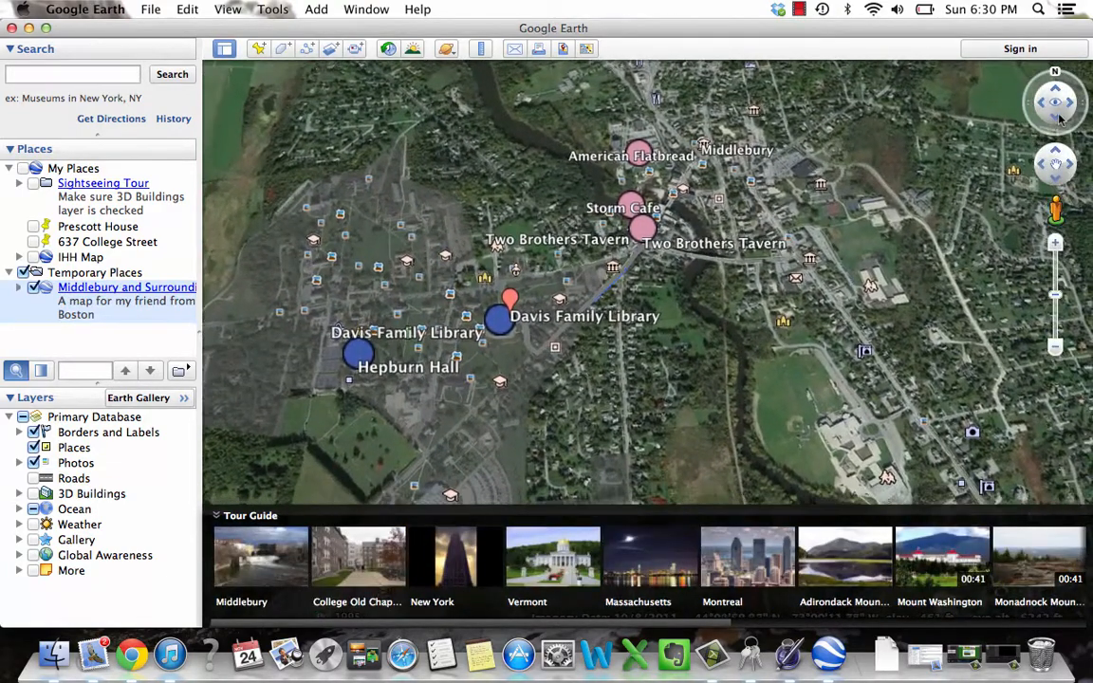
{"action": "left_click", "coordinate": [1061, 118]}
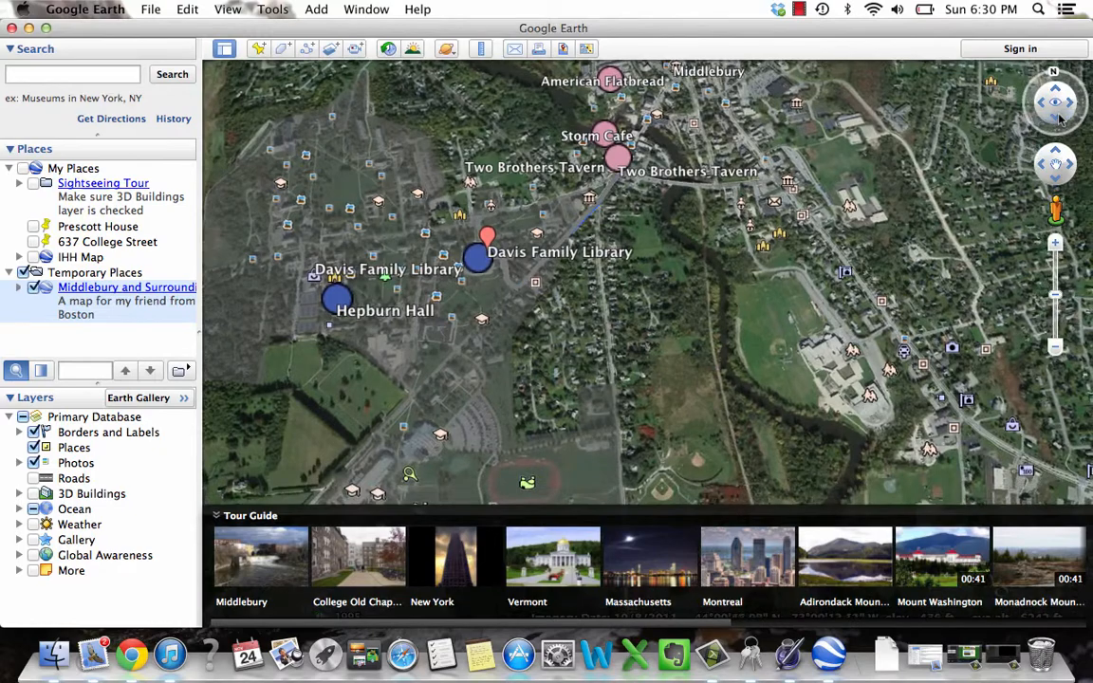
{"action": "left_click", "coordinate": [1060, 119]}
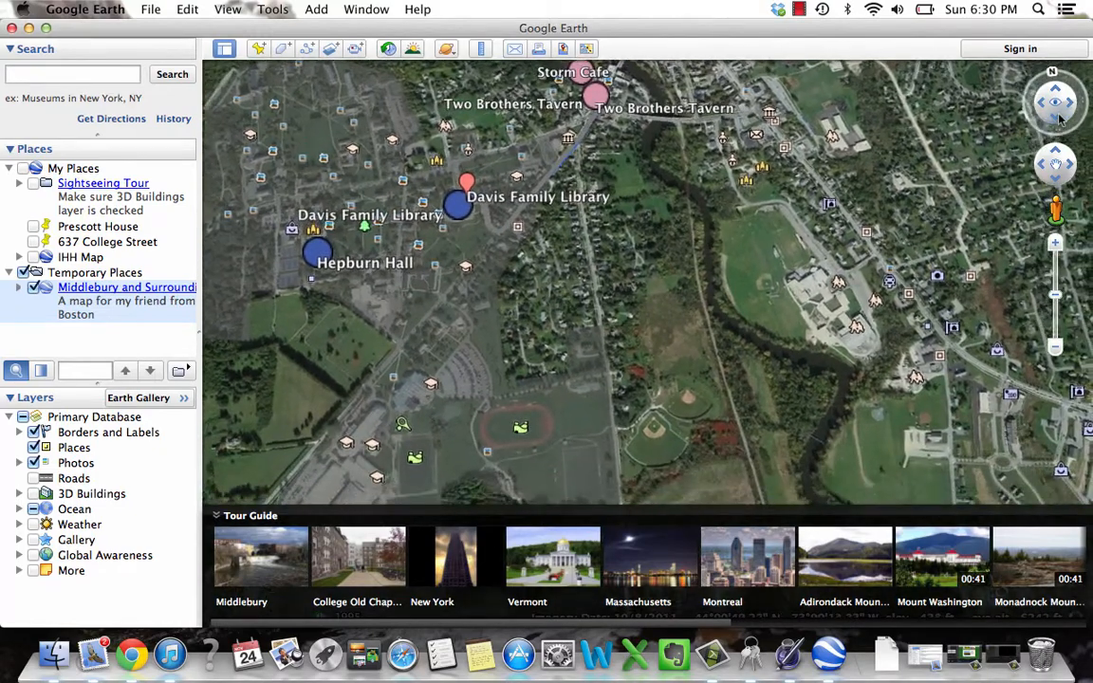
{"action": "left_click_drag", "start_coordinate": [644, 200], "coordinate": [600, 338]}
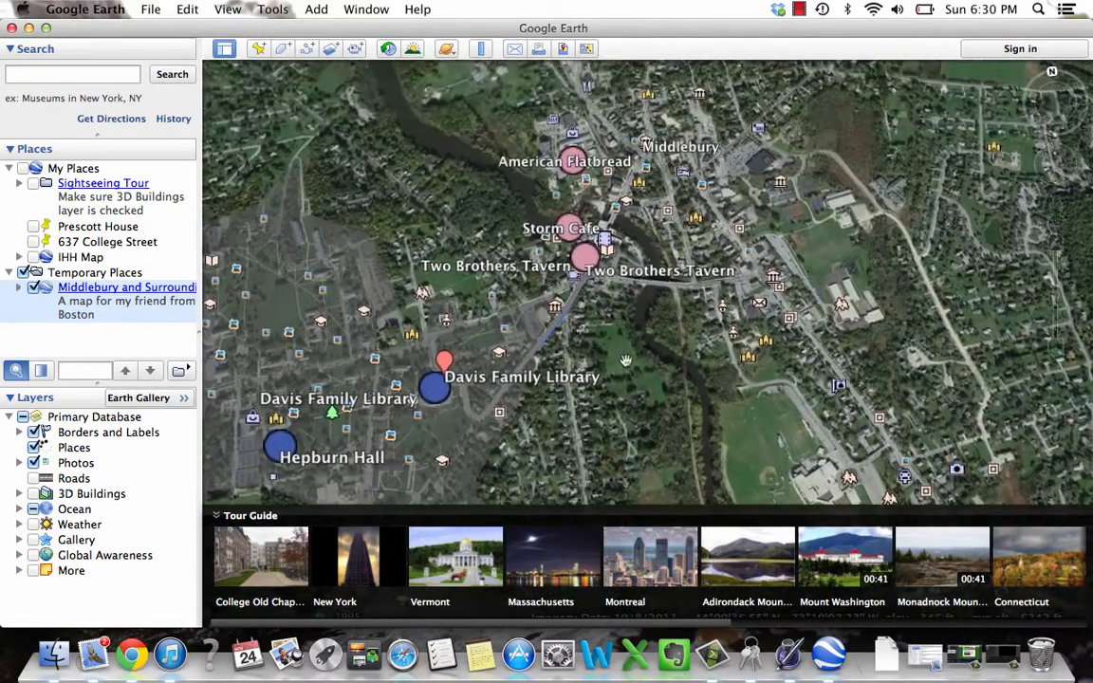
{"action": "left_click_drag", "start_coordinate": [432, 230], "coordinate": [653, 236]}
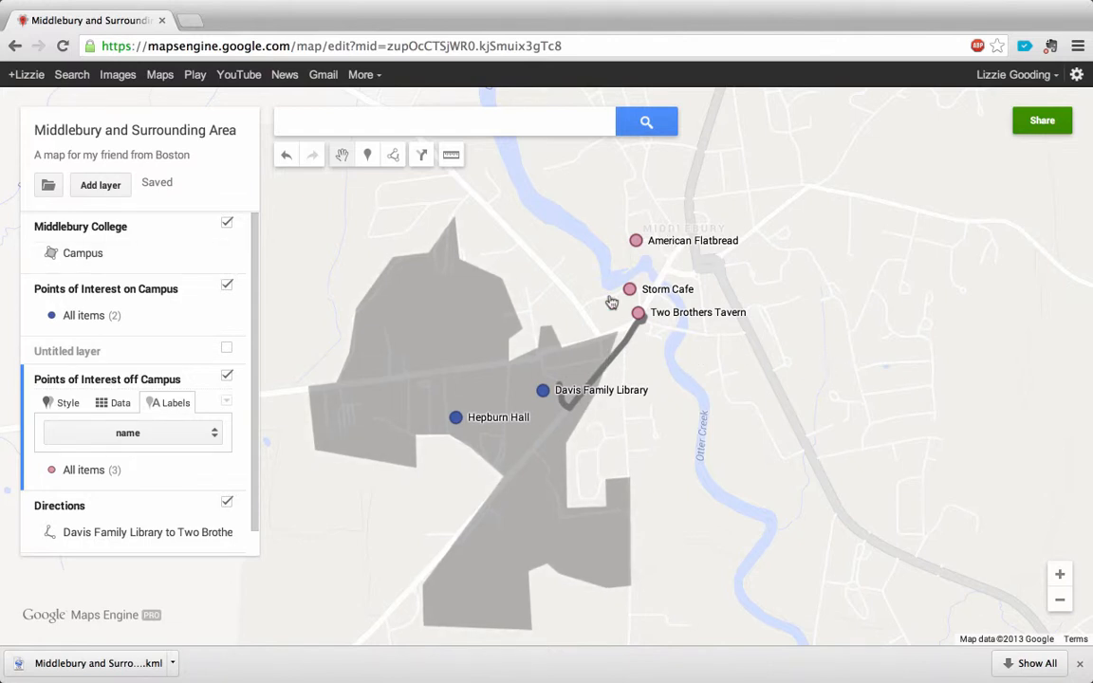
{"action": "left_click_drag", "start_coordinate": [661, 510], "coordinate": [659, 458]}
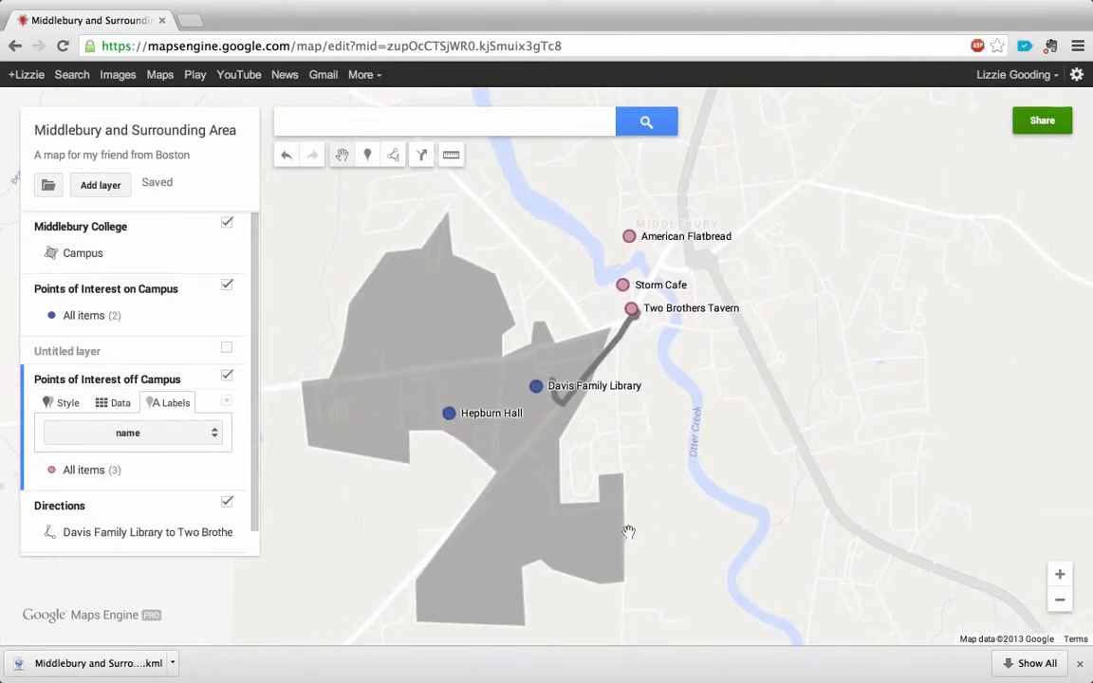
{"action": "left_click_drag", "start_coordinate": [628, 532], "coordinate": [645, 473]}
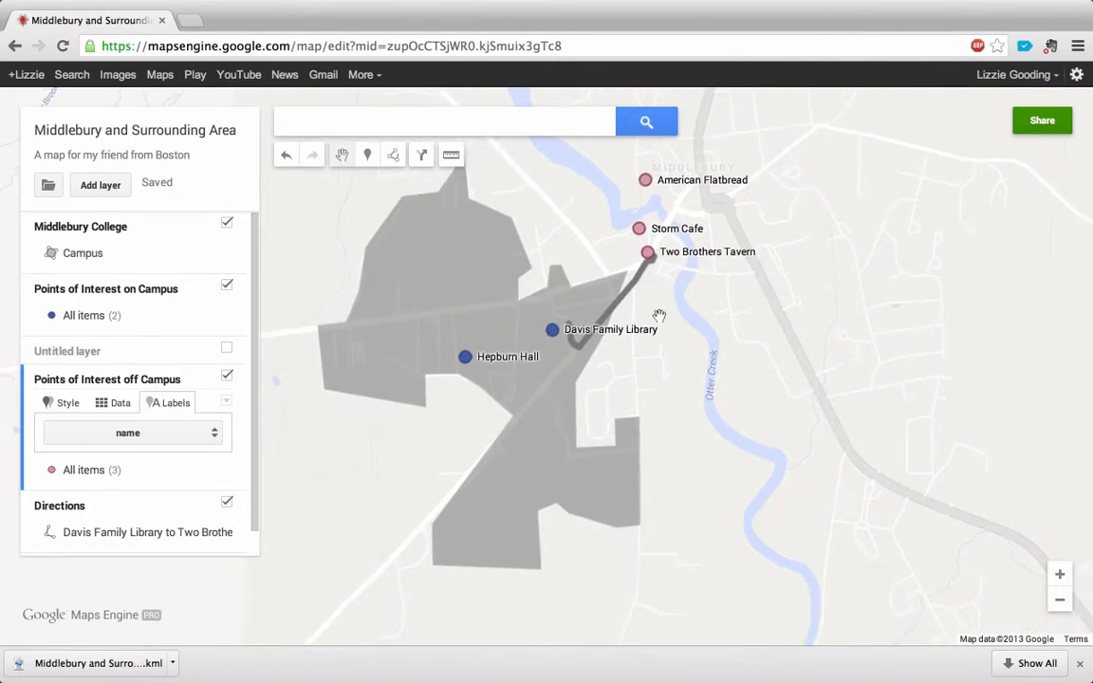